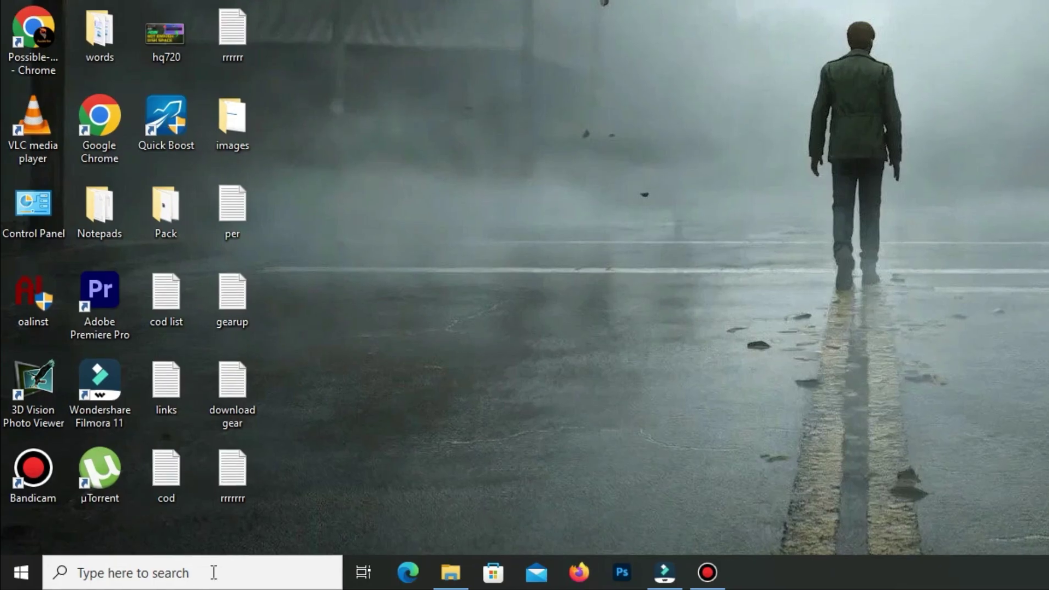
Step: Search for and start GearUP Booster, then view the Red Dead Redemption boost details
click(112, 580)
text(gearup bo)
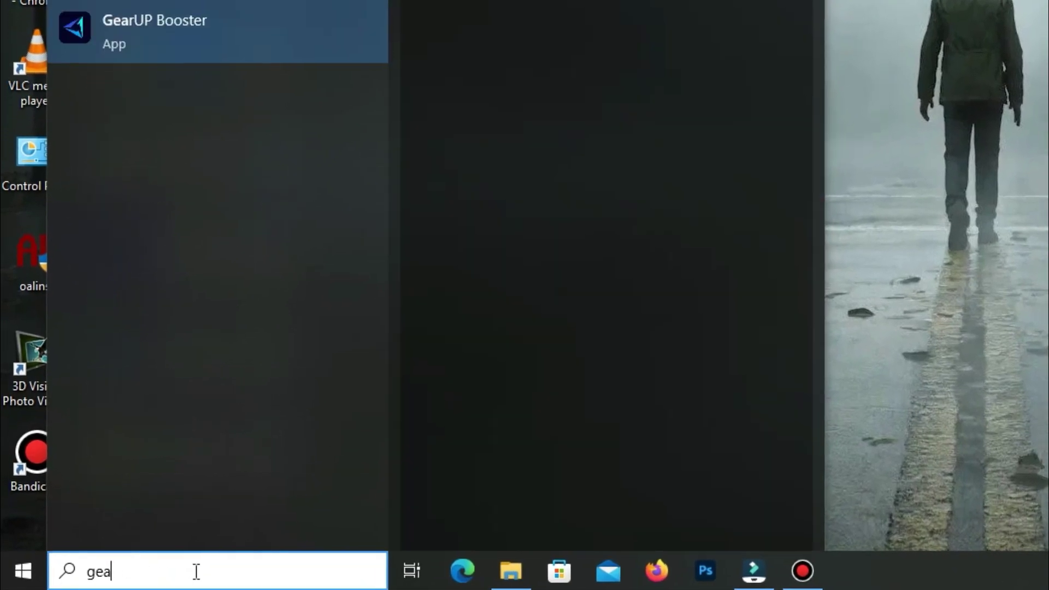
text(oster)
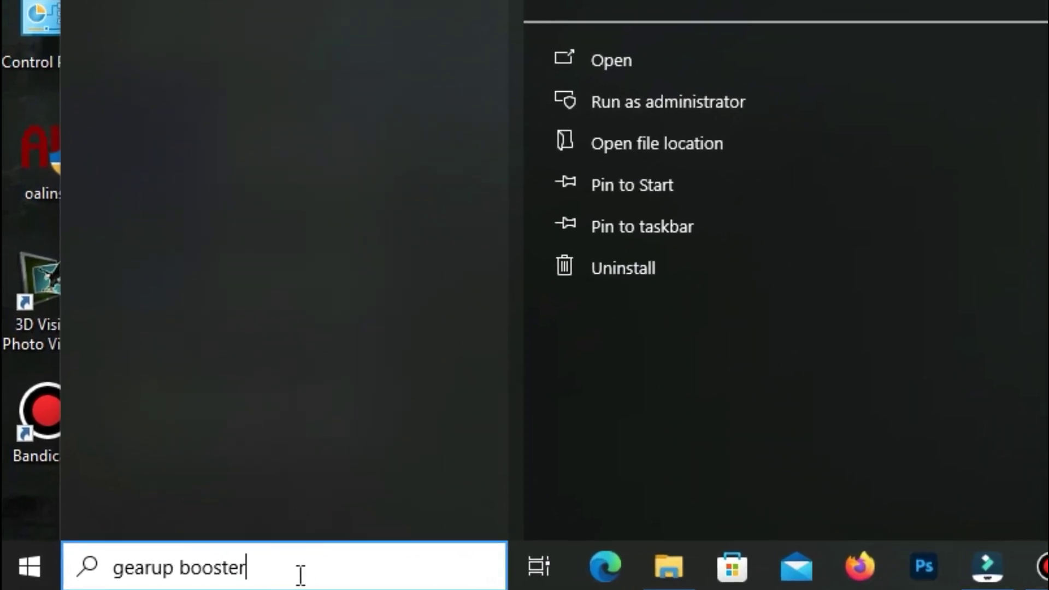
key(ctrl+a)
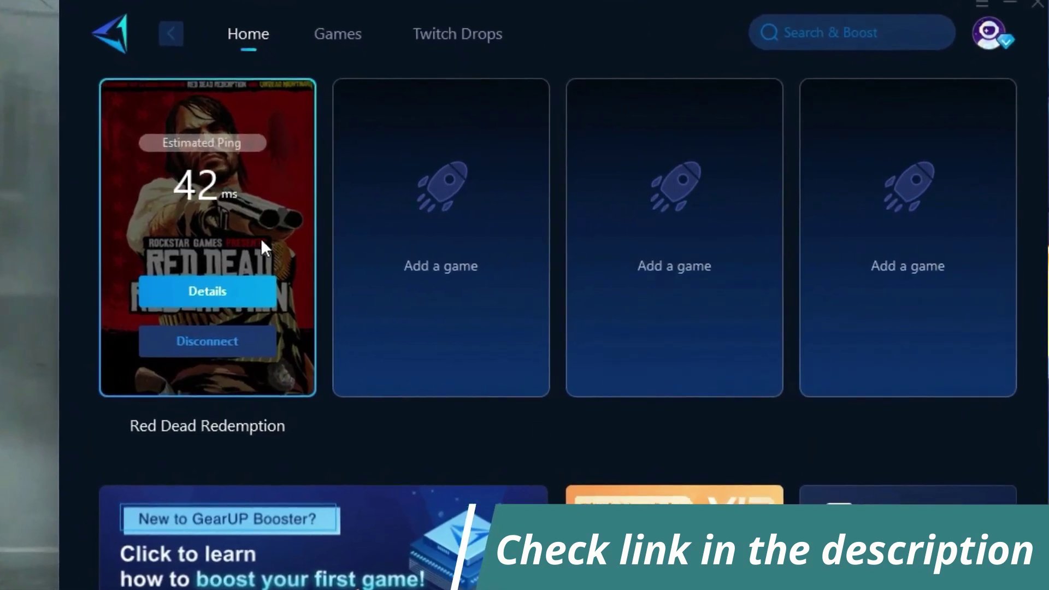
click(237, 296)
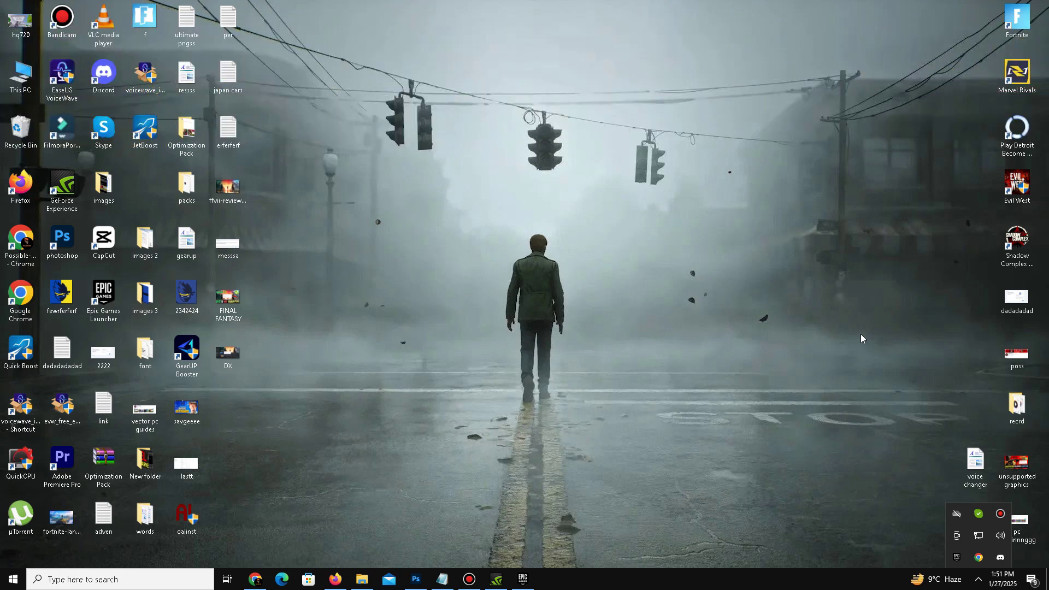
Step: Check GeForce Experience's Drivers page for anything newer than GeForce 536.23
click(496, 579)
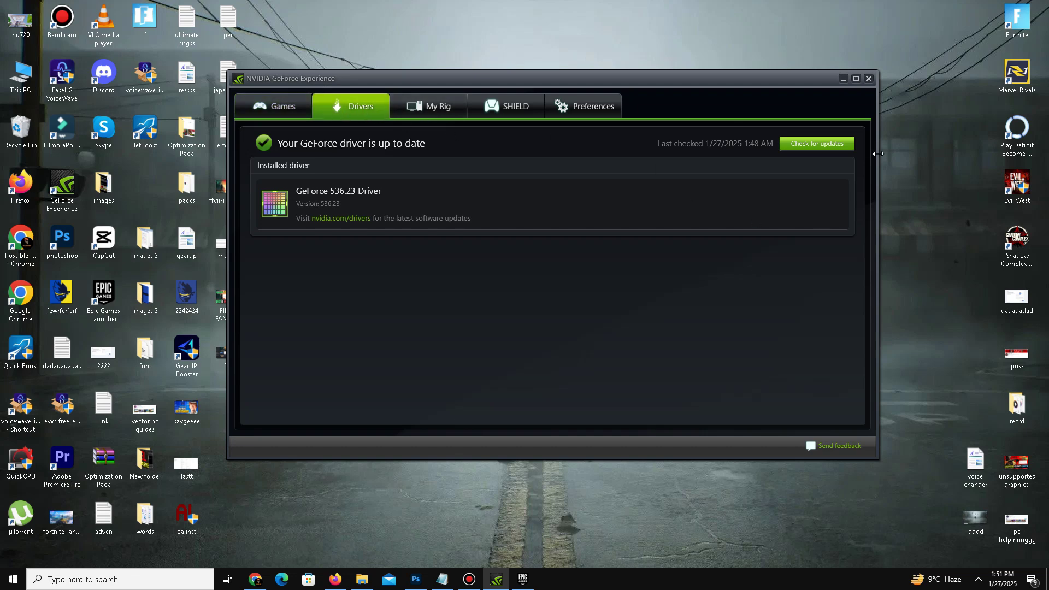
click(805, 146)
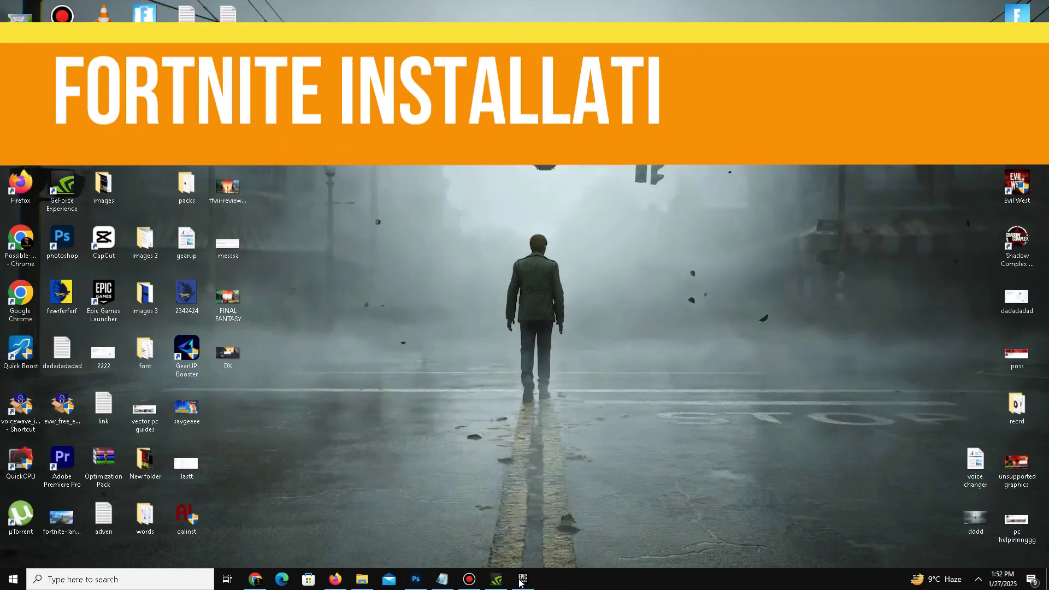
Step: In the Epic Library, limit Fortnite's installation options to the 56.57 GB Core component only
click(521, 580)
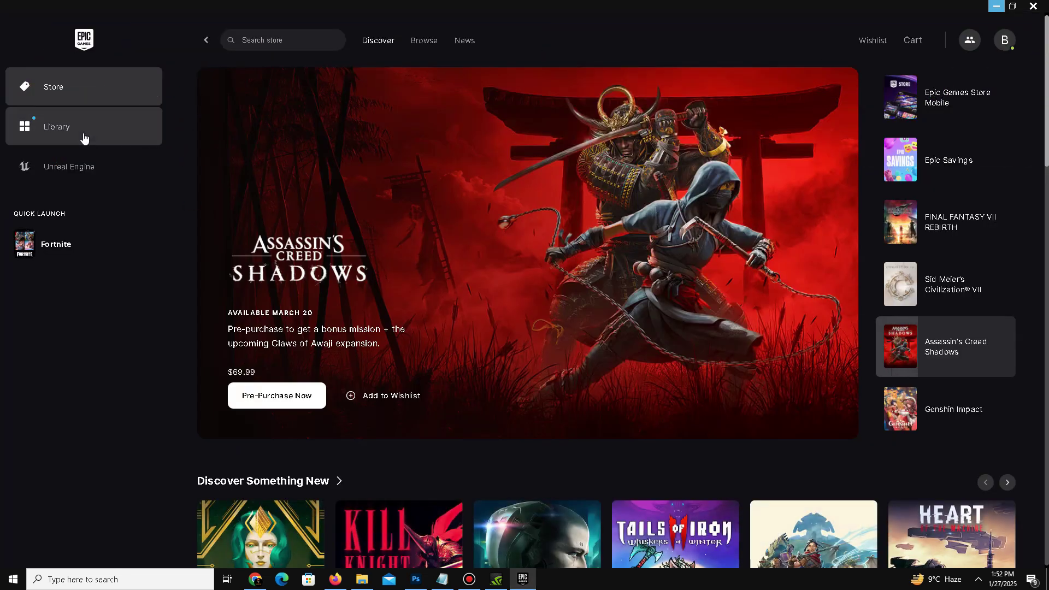
click(84, 138)
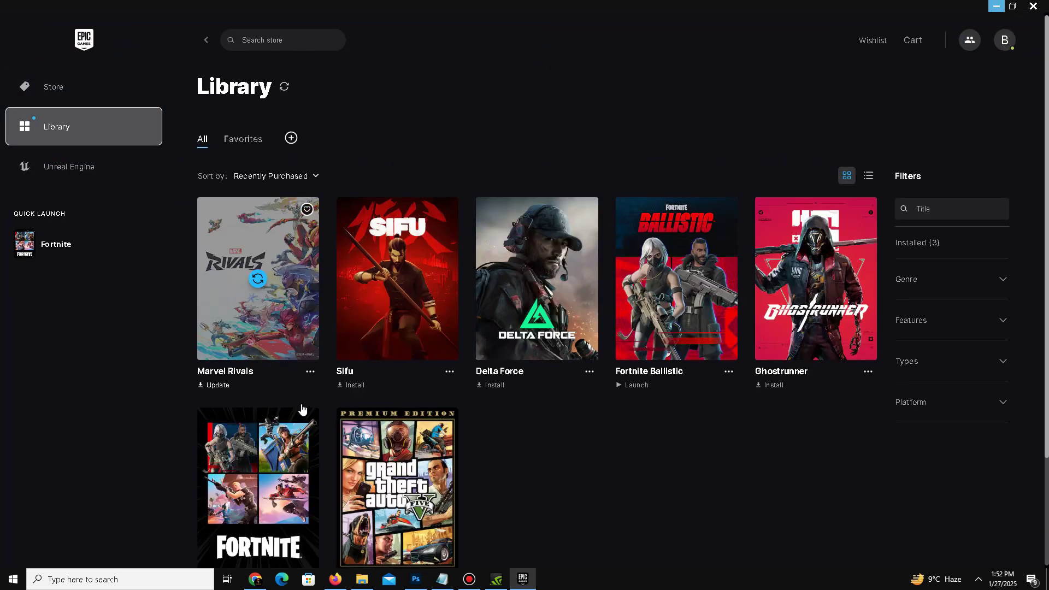
scroll(328, 454, down, 2)
click(311, 464)
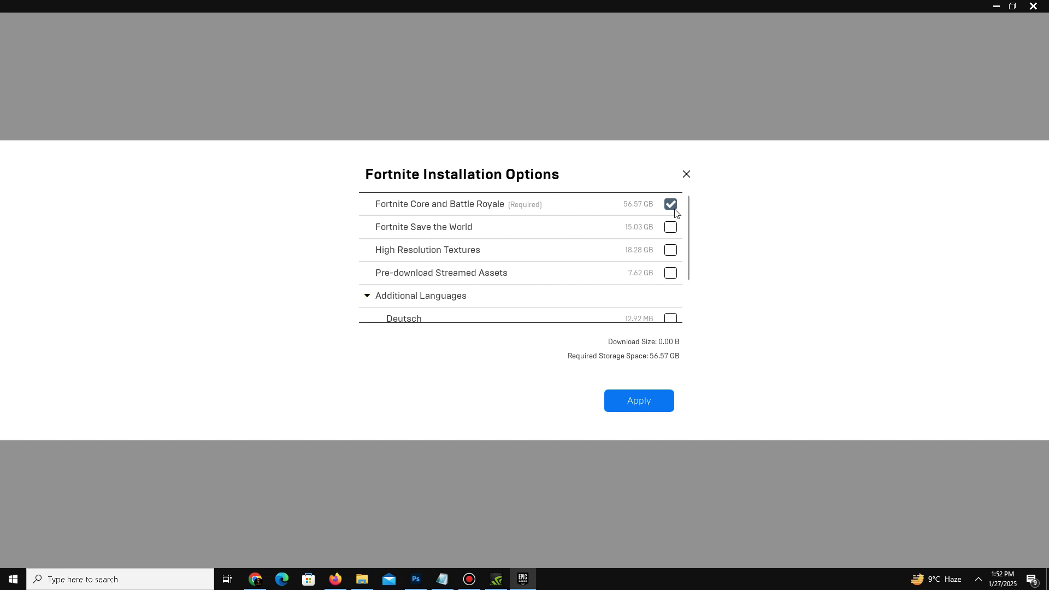
click(687, 175)
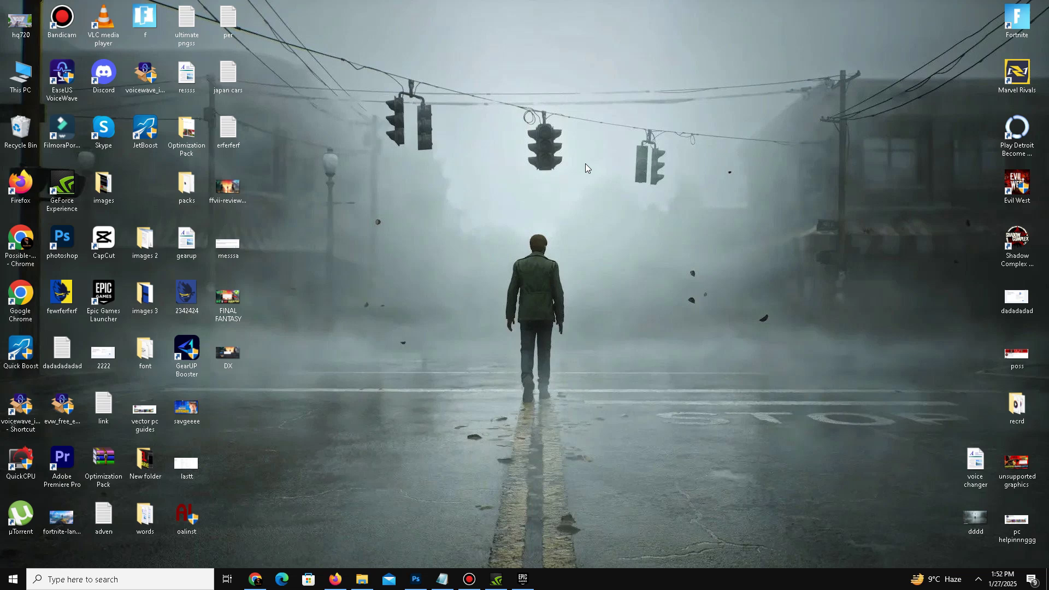
Step: Run %temp% from the Run box to open AppData\Local\Temp with its 203 items
key(super+r)
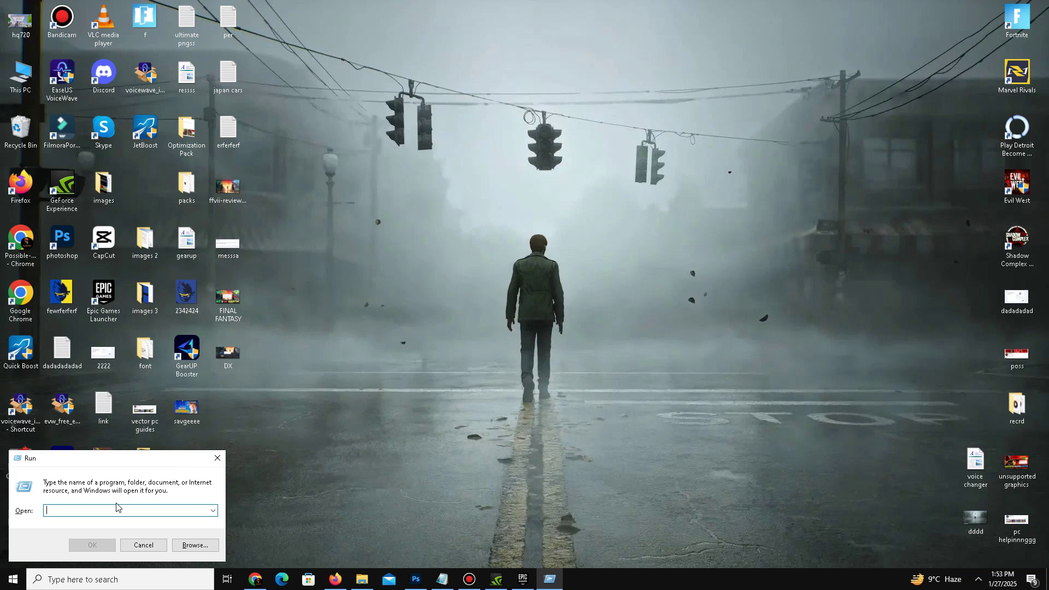
text(%temp%)
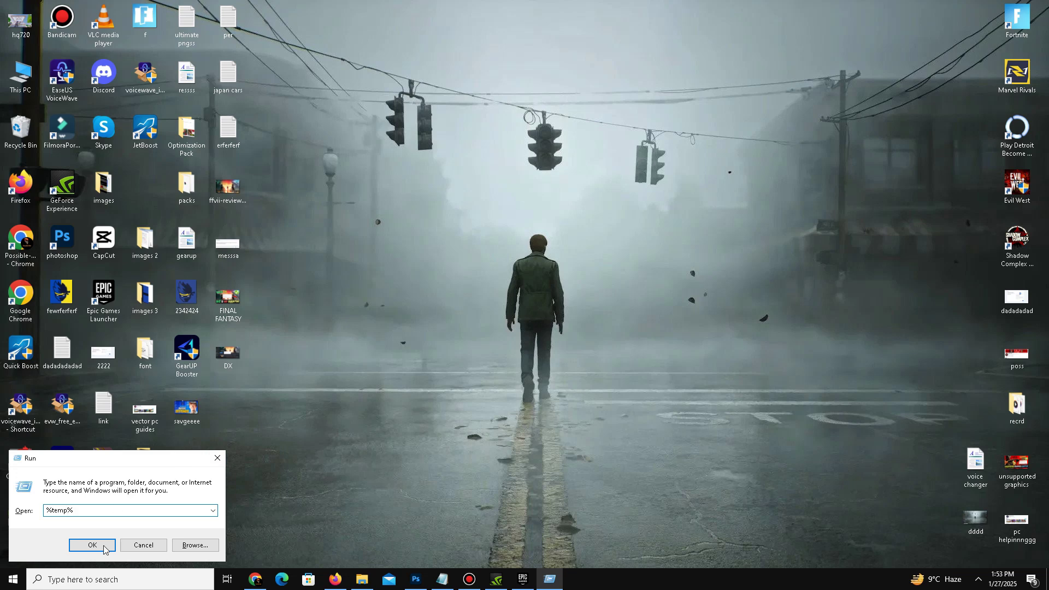
double_click(103, 521)
click(85, 550)
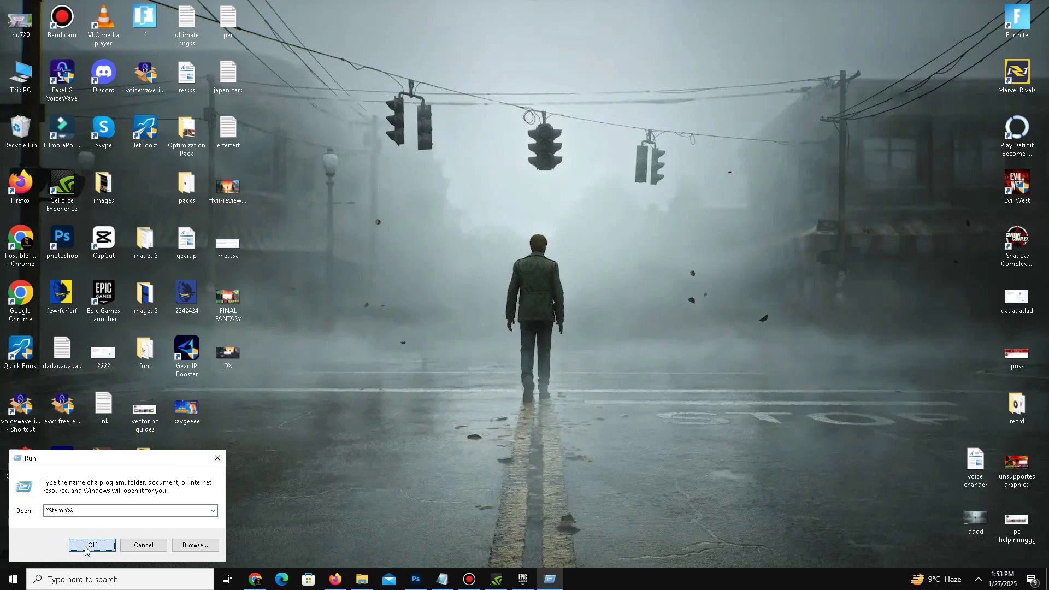
Step: Delete all Temp folder items, skipping the in-use folder, and close the window afterwards
key(ctrl+a)
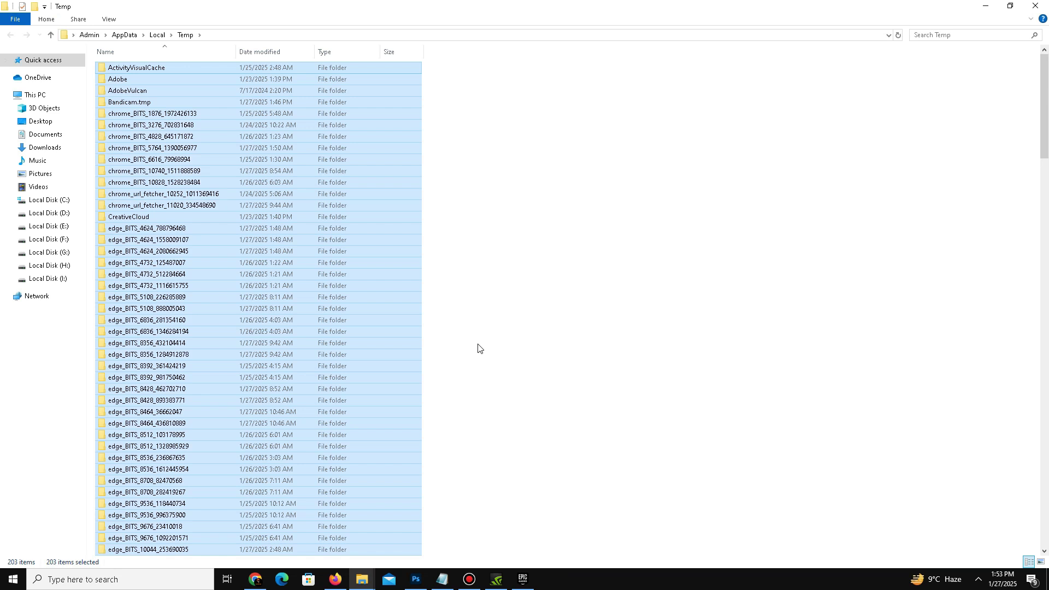
right_click(225, 303)
right_click(198, 241)
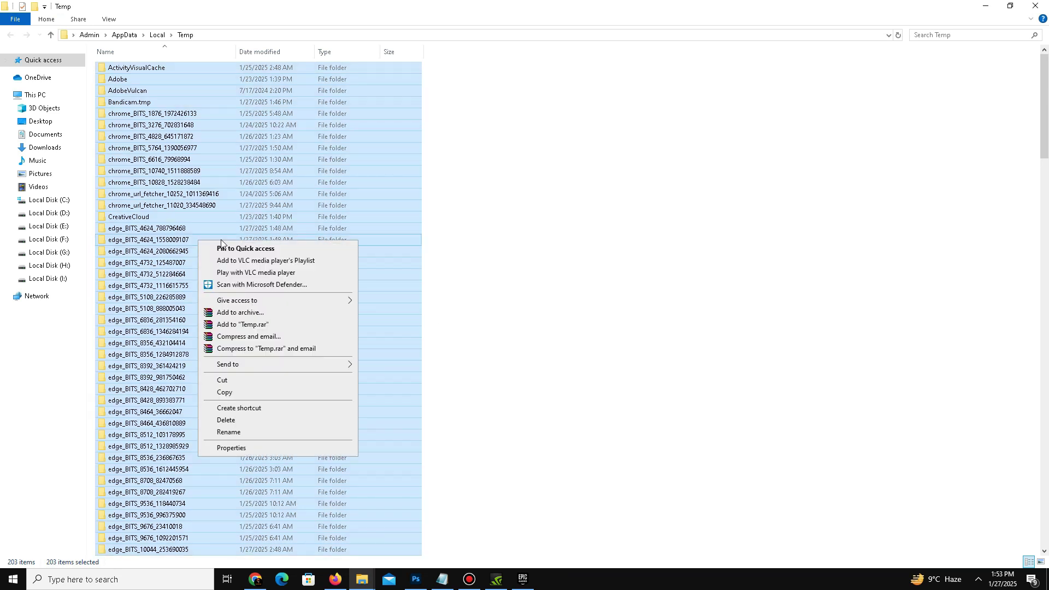
click(272, 421)
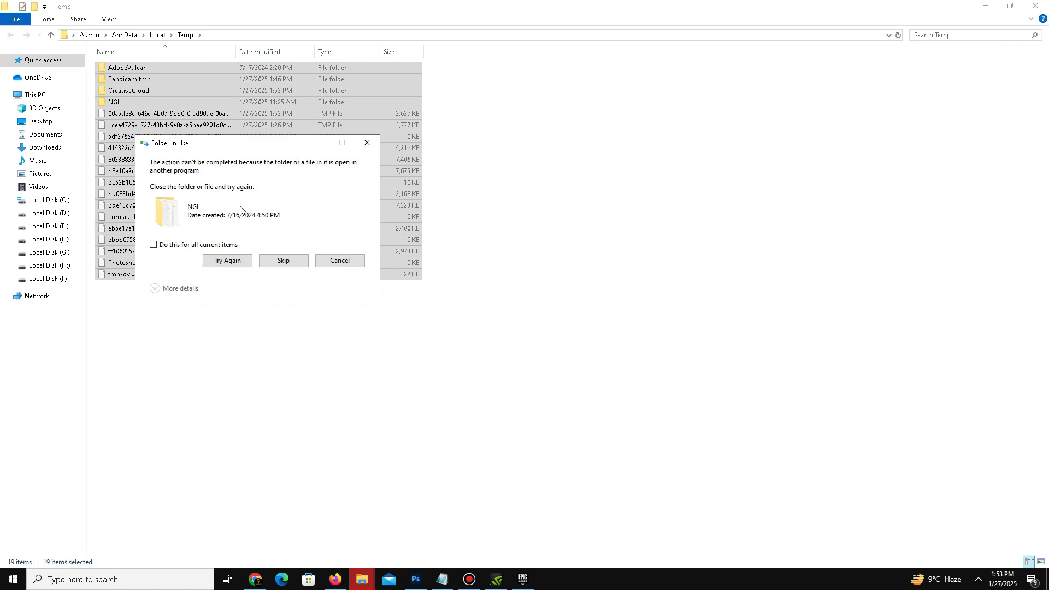
click(284, 262)
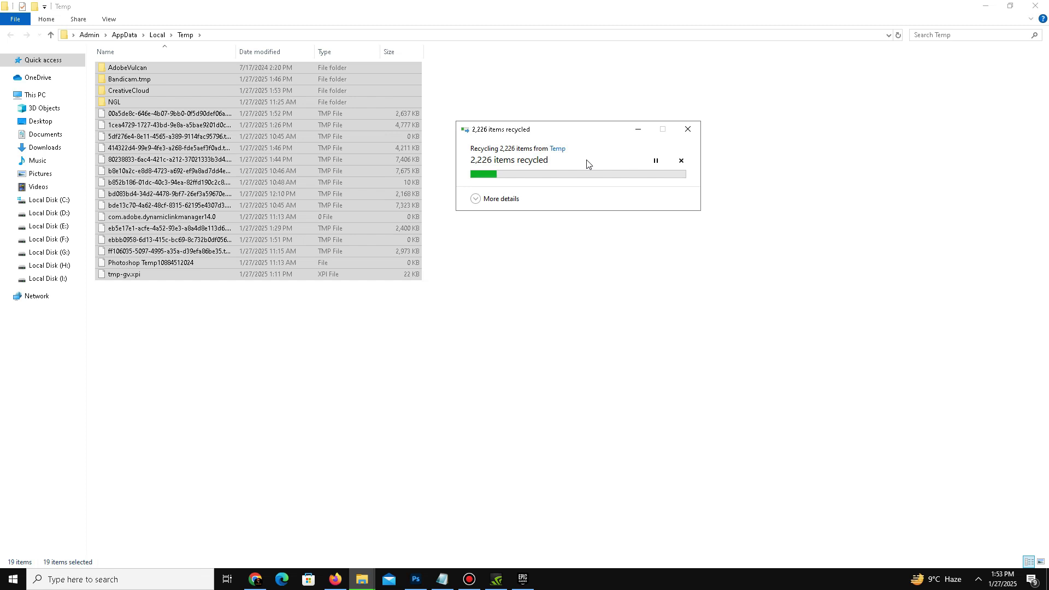
click(979, 579)
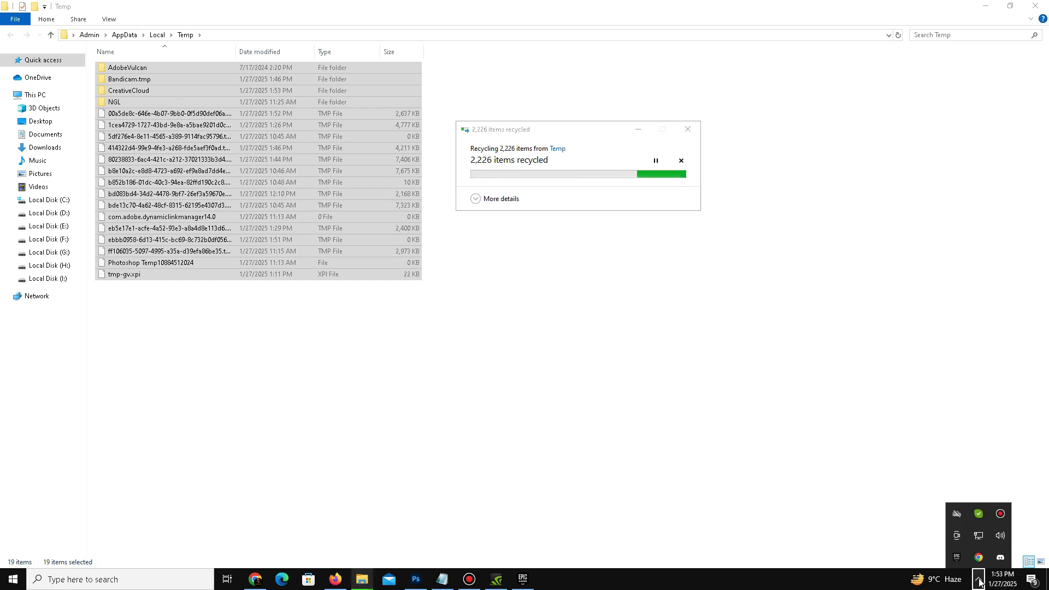
click(574, 134)
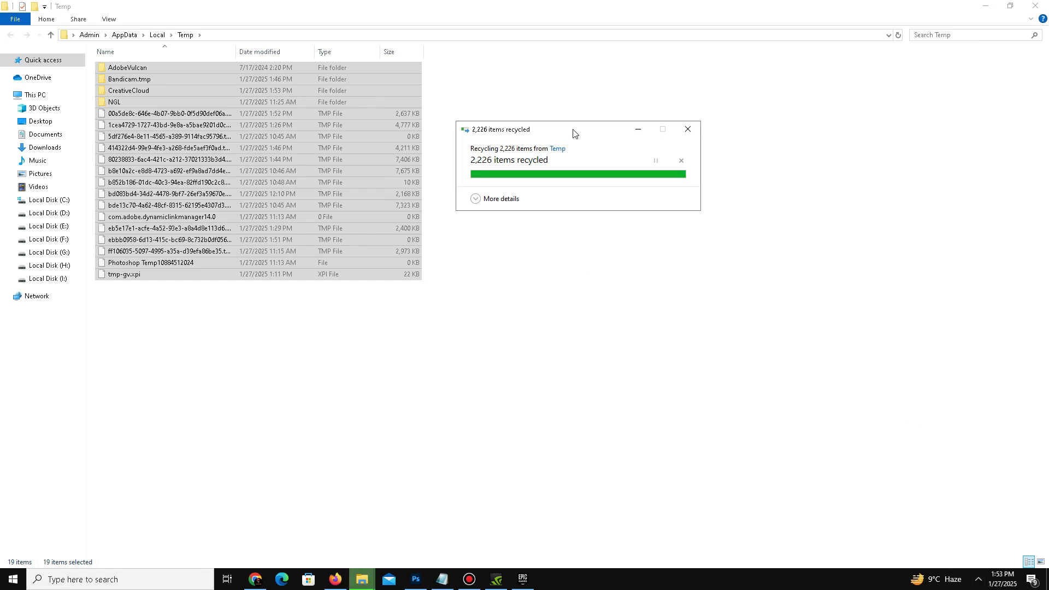
click(1036, 6)
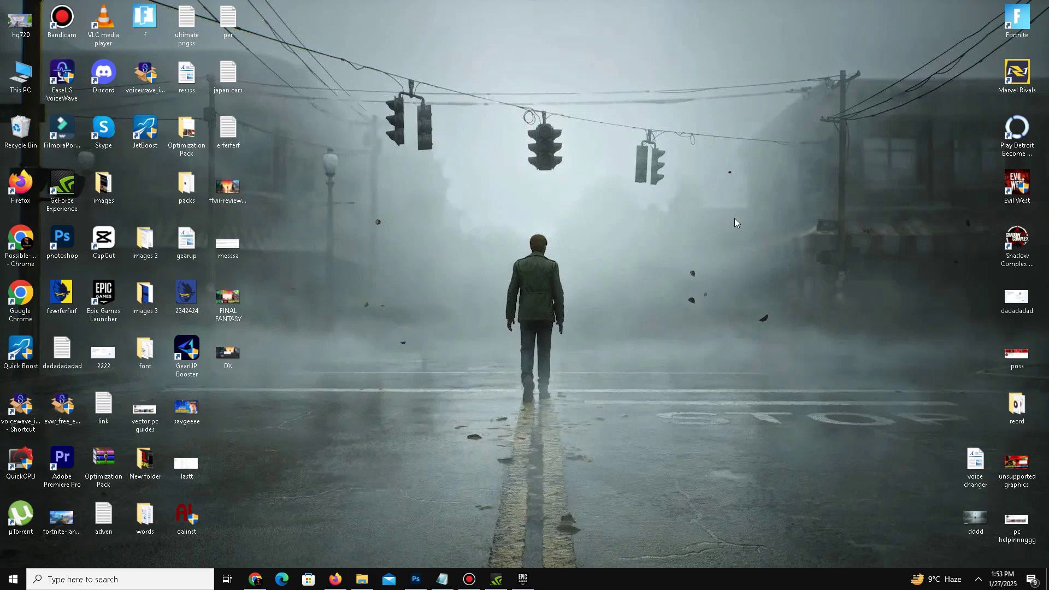
Step: Run 'prefetch' from the Run box to reach the Windows Prefetch folder's permission prompt
key(super+r)
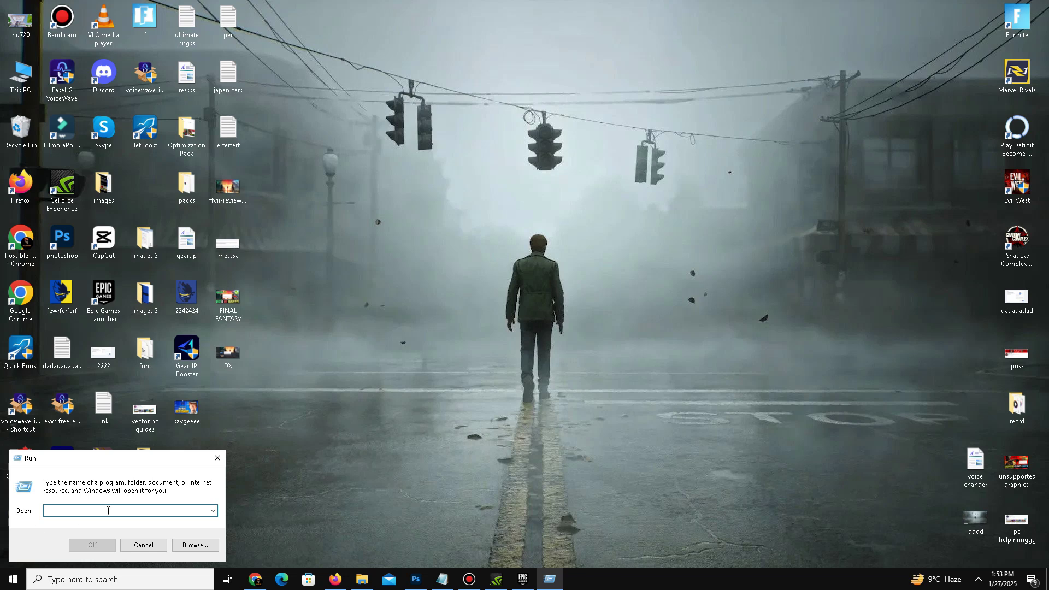
text(prefetch)
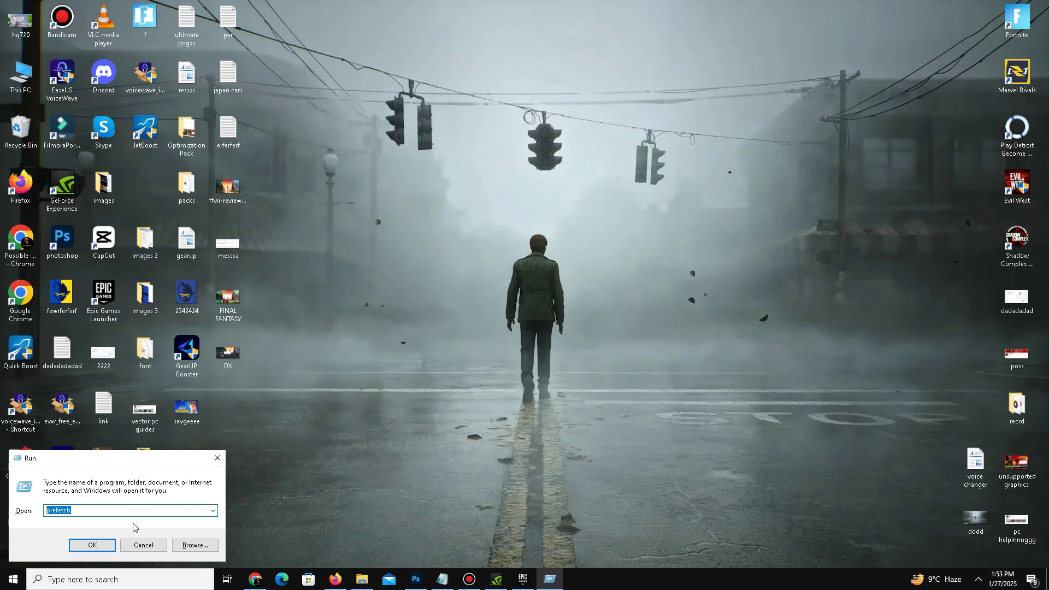
click(98, 548)
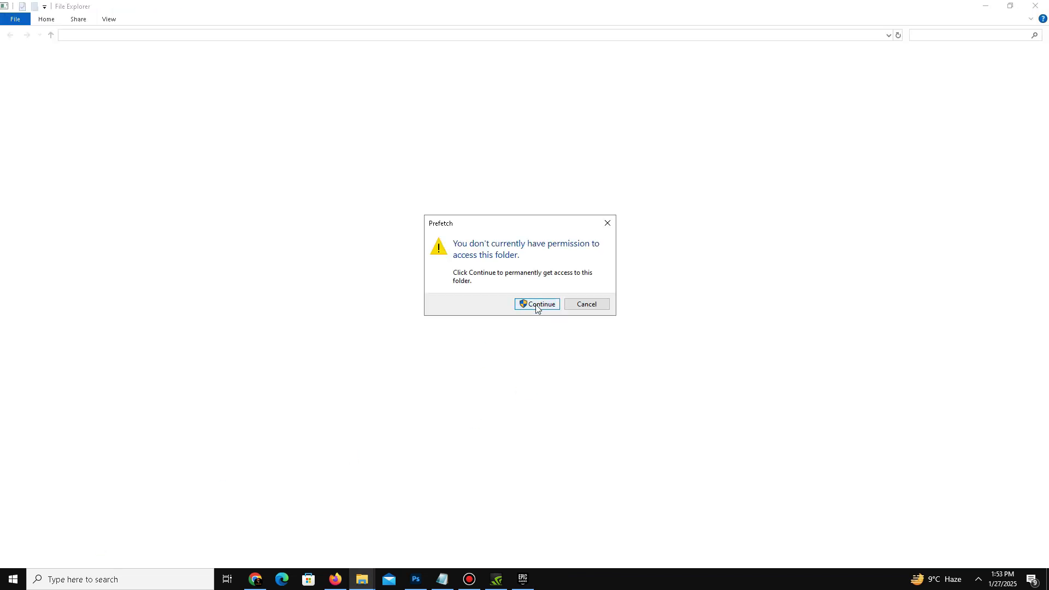
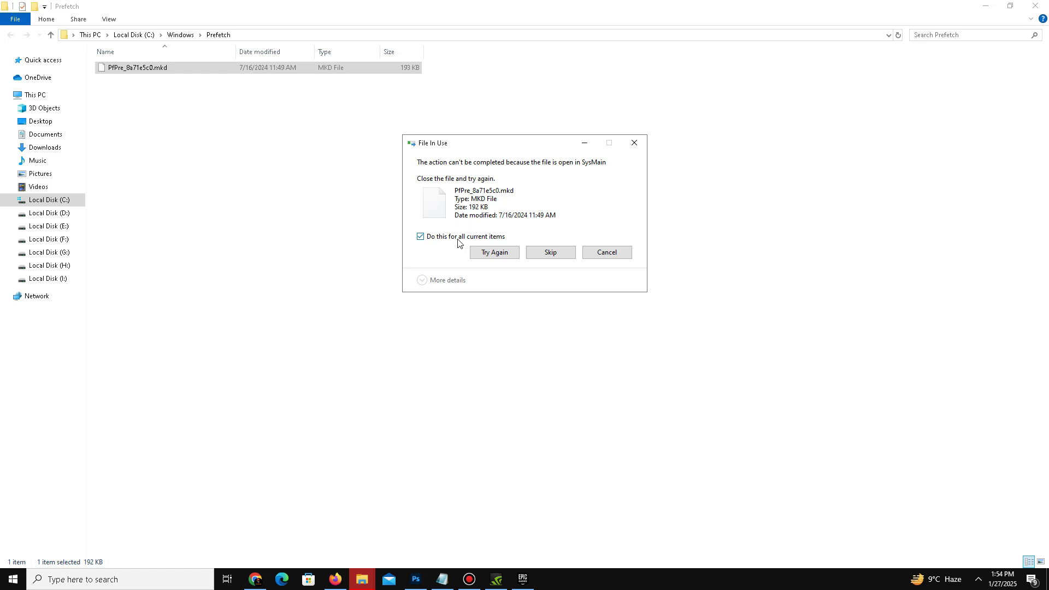
Step: Skip the in-use Prefetch file, then delete all five files in C:\Windows\Temp and close Explorer
click(561, 256)
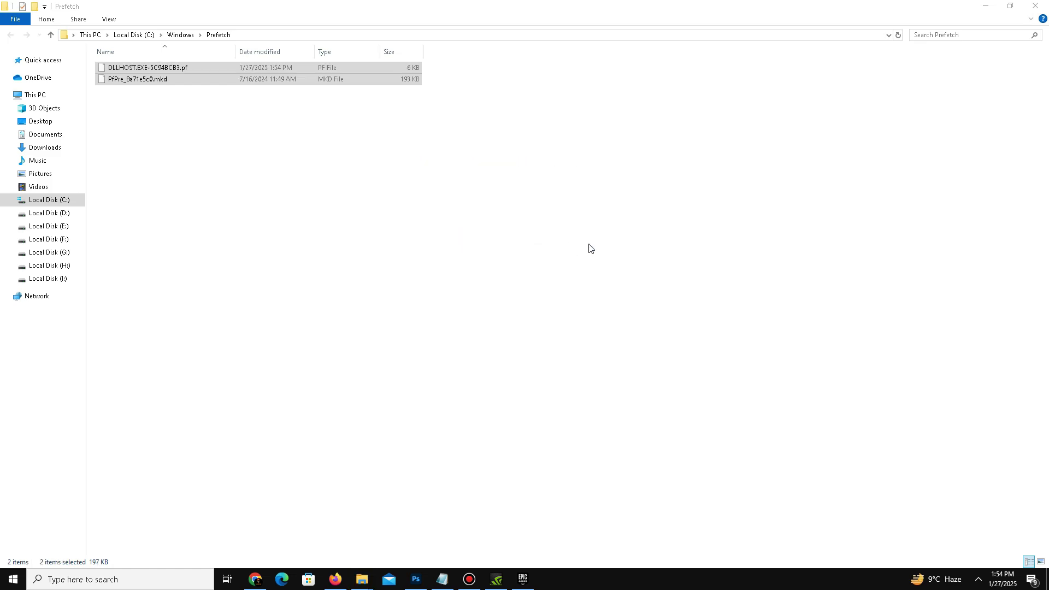
key(super+d)
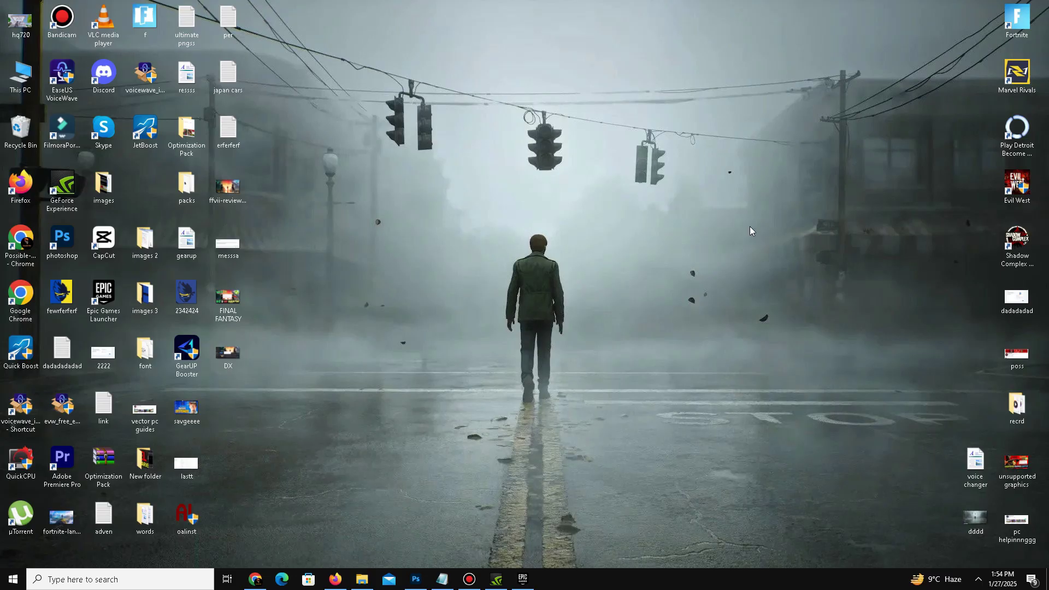
key(super+r)
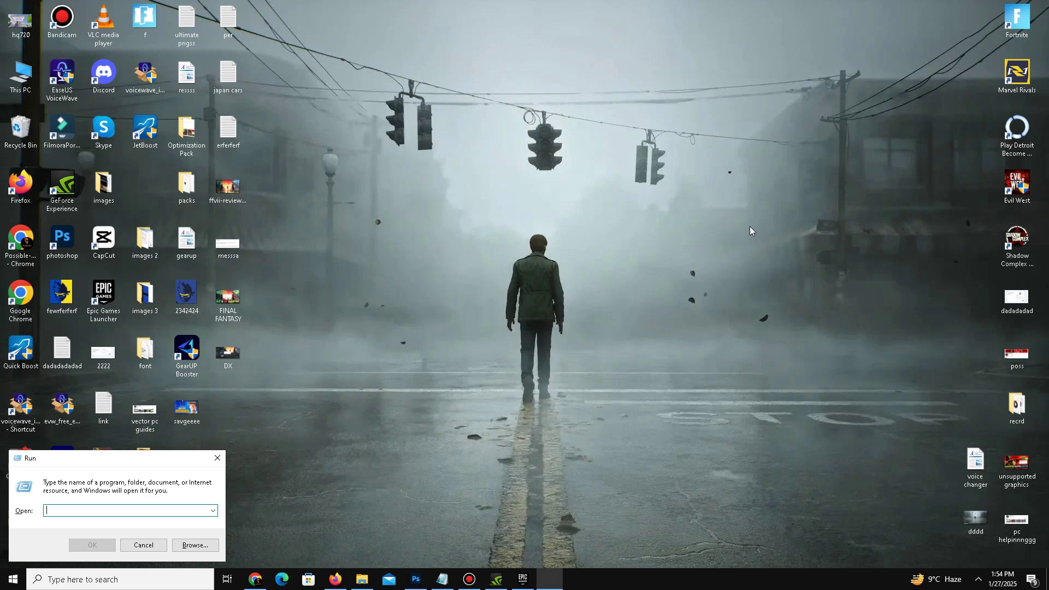
text(temp)
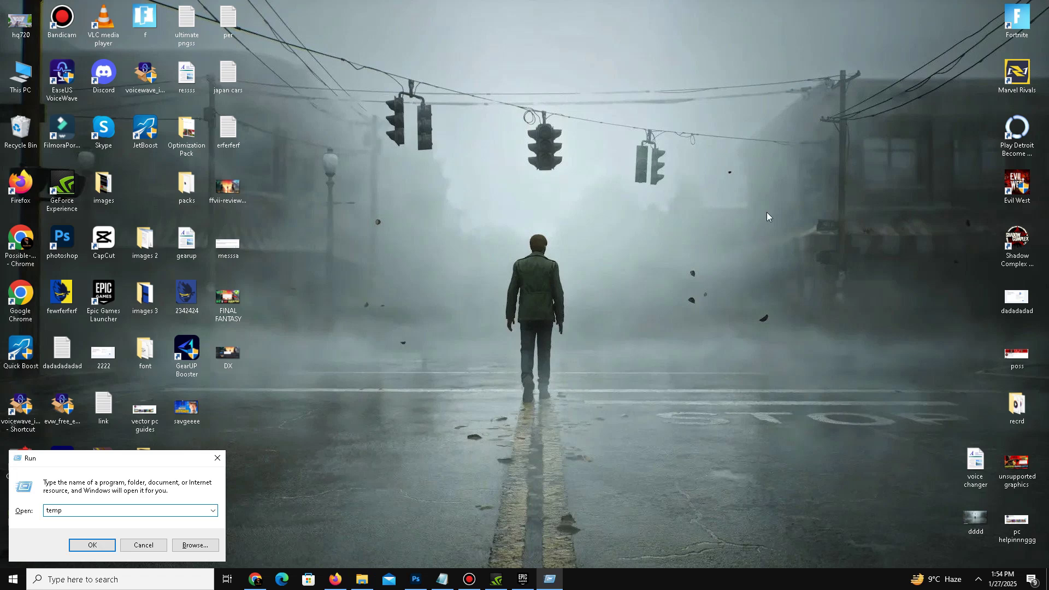
click(81, 543)
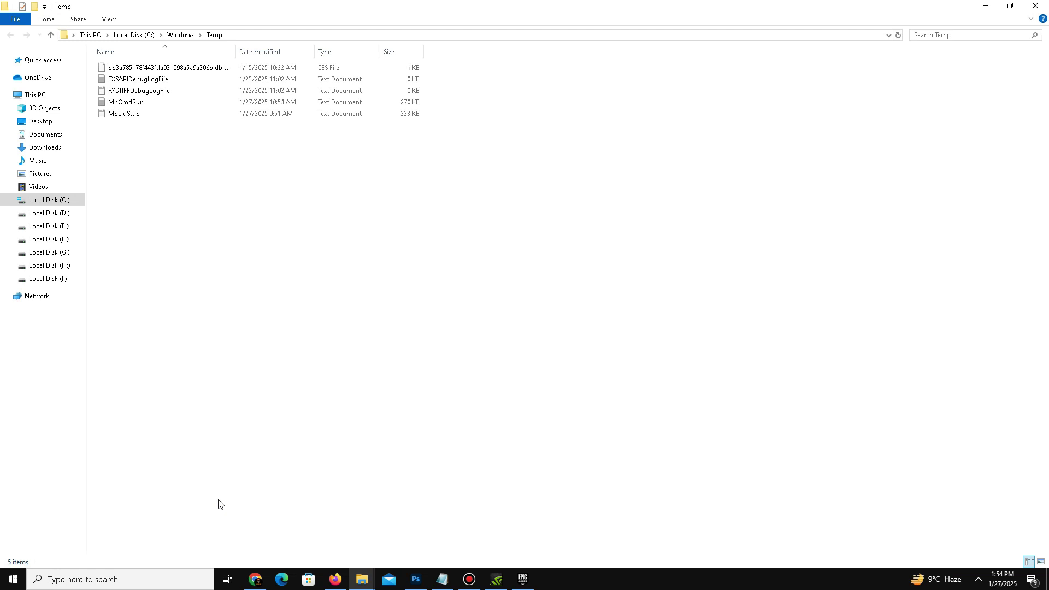
key(ctrl+a)
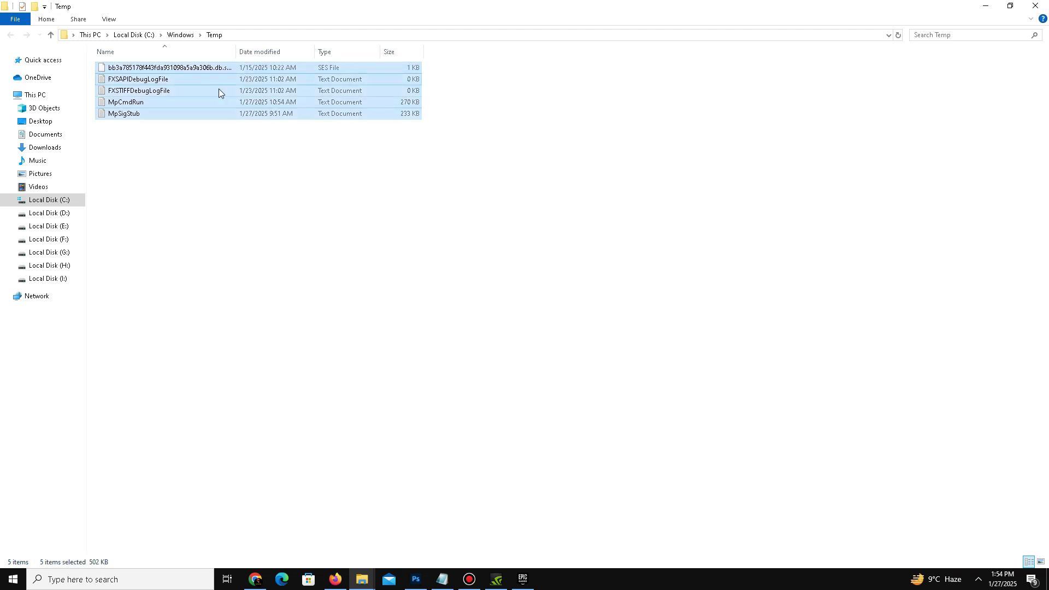
right_click(202, 83)
click(263, 246)
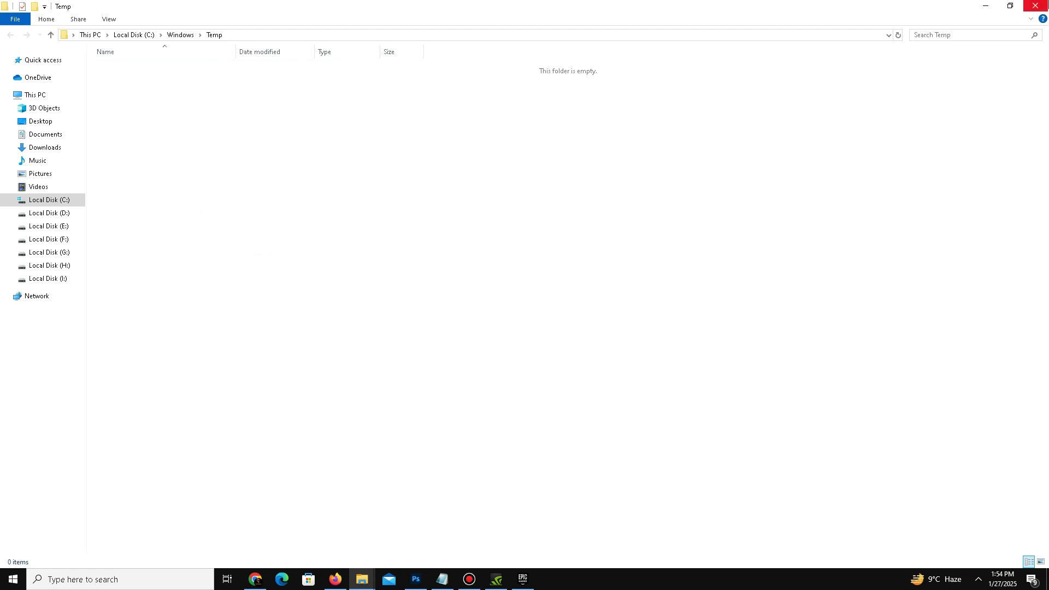
click(1036, 5)
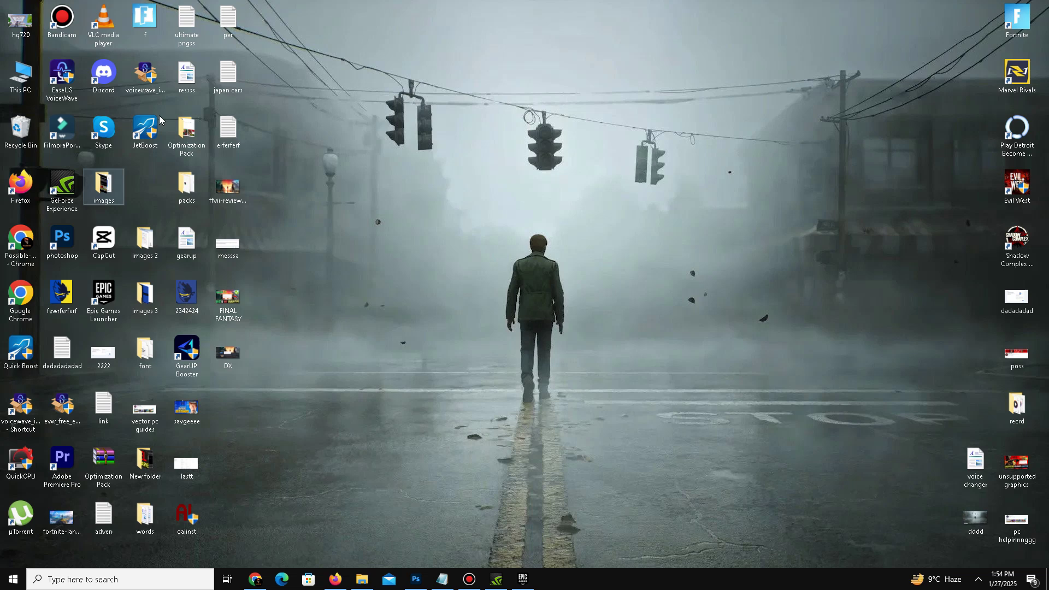
Step: Empty the Recycle Bin, permanently deleting 2,412 items, then refresh the desktop
right_click(19, 139)
click(87, 159)
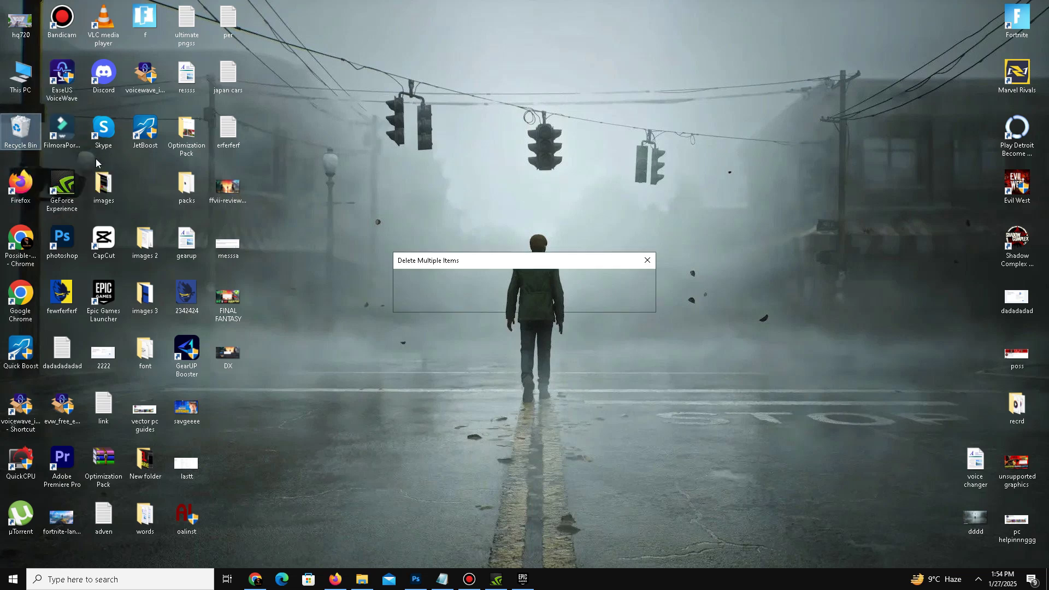
click(569, 299)
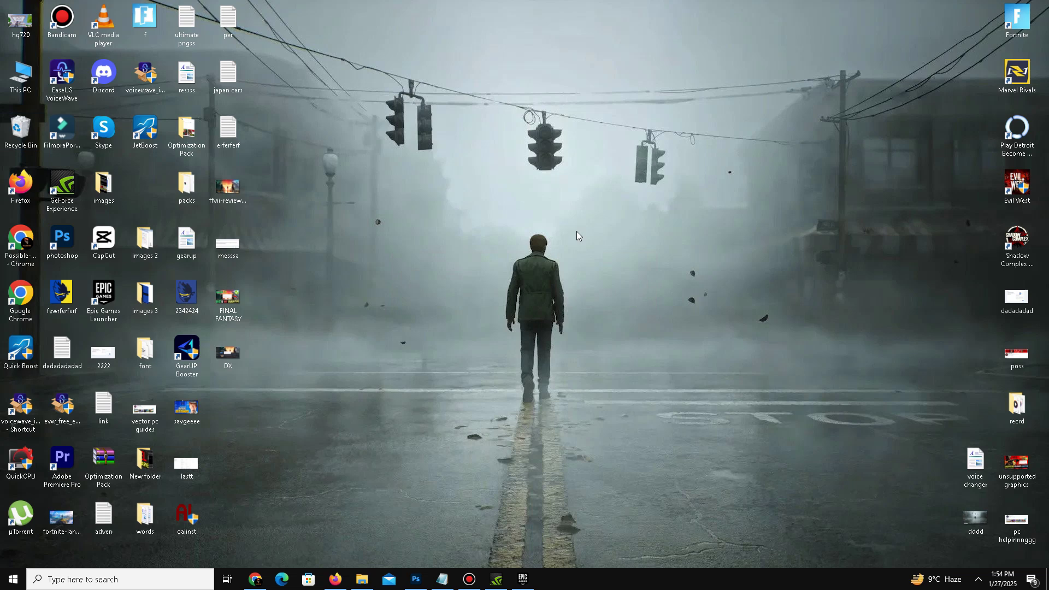
right_click(578, 230)
click(611, 265)
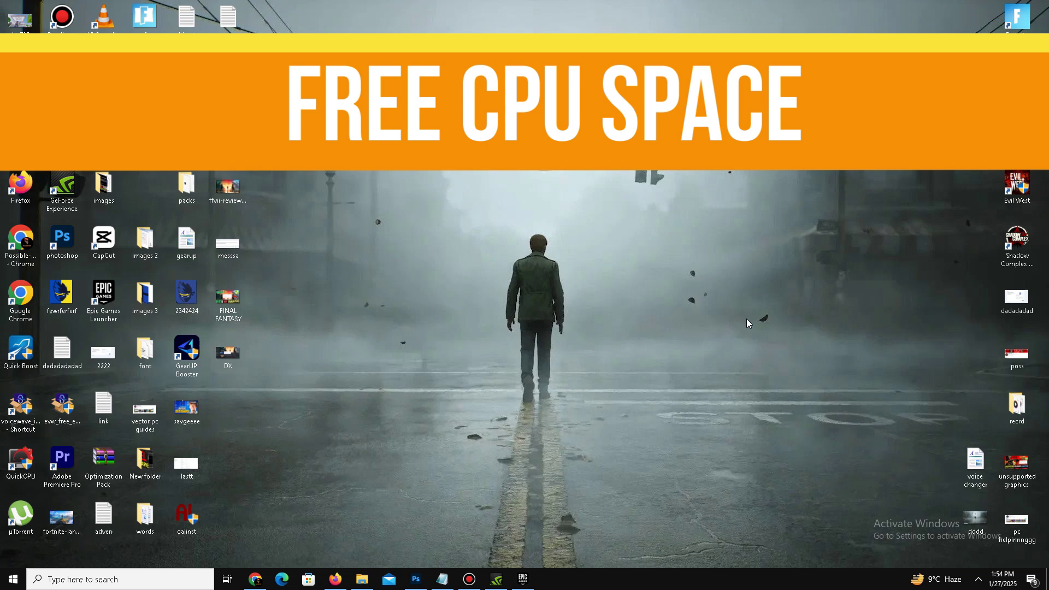
Step: Open Task Manager from the taskbar and review CPU and memory performance before returning to processes
right_click(661, 588)
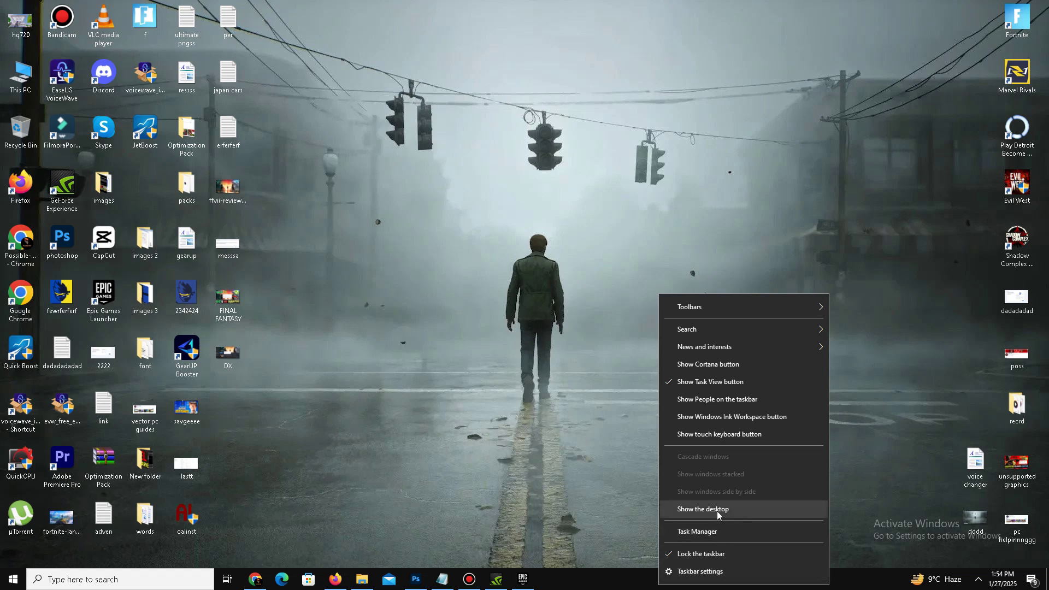
click(708, 533)
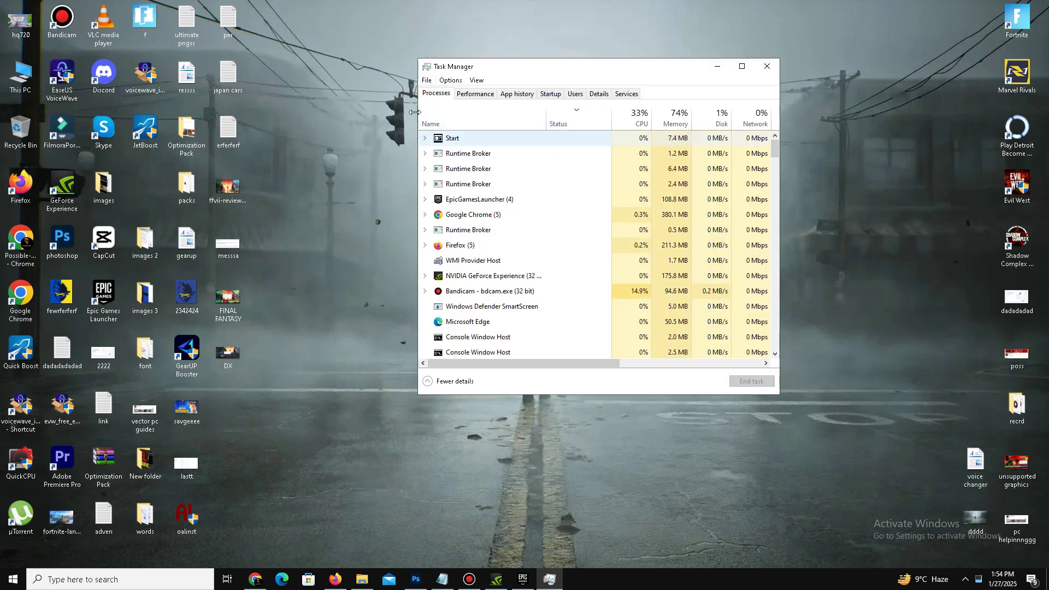
click(475, 94)
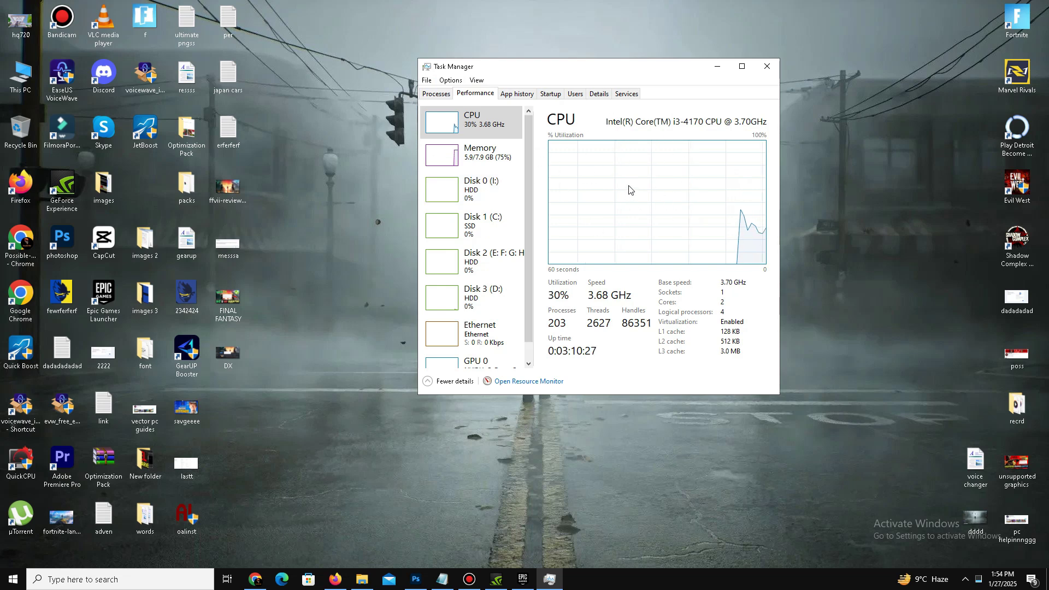
click(437, 94)
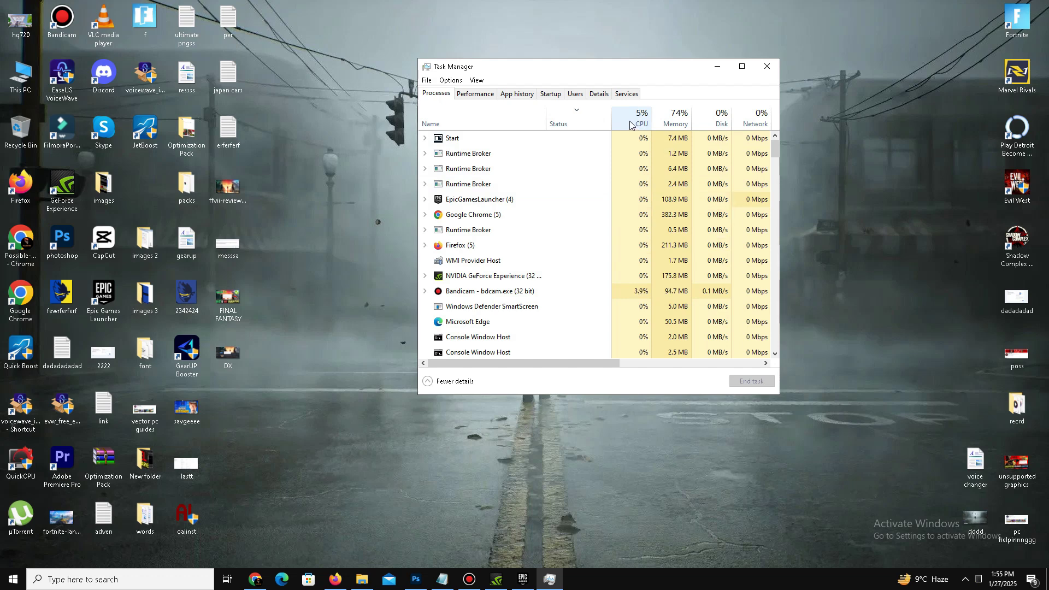
Step: Inspect the EpicGamesLauncher and Google Chrome process menus without ending them, then close Task Manager
drag(668, 63, 618, 60)
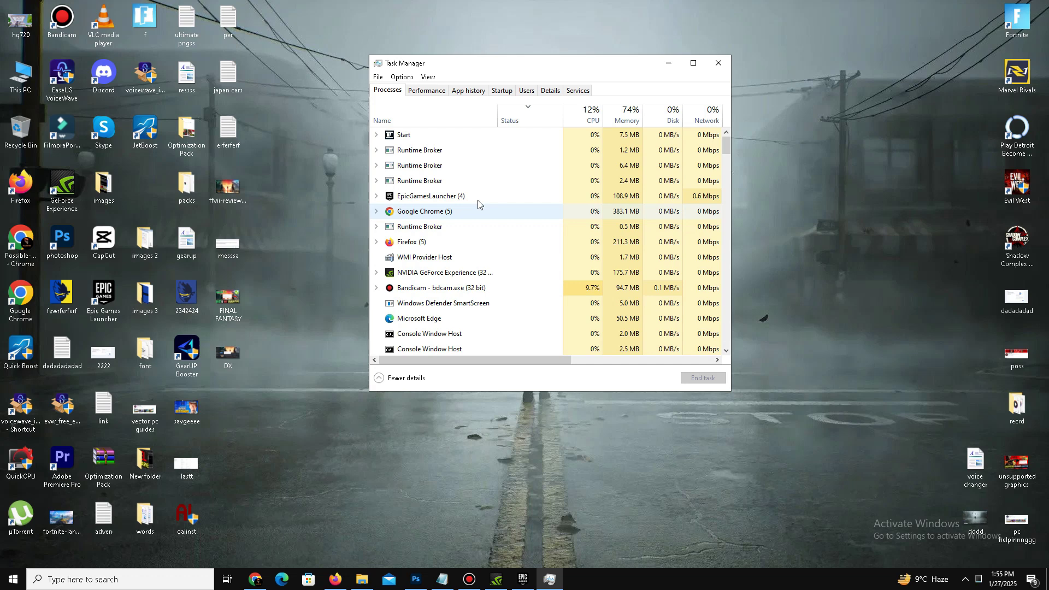
right_click(459, 197)
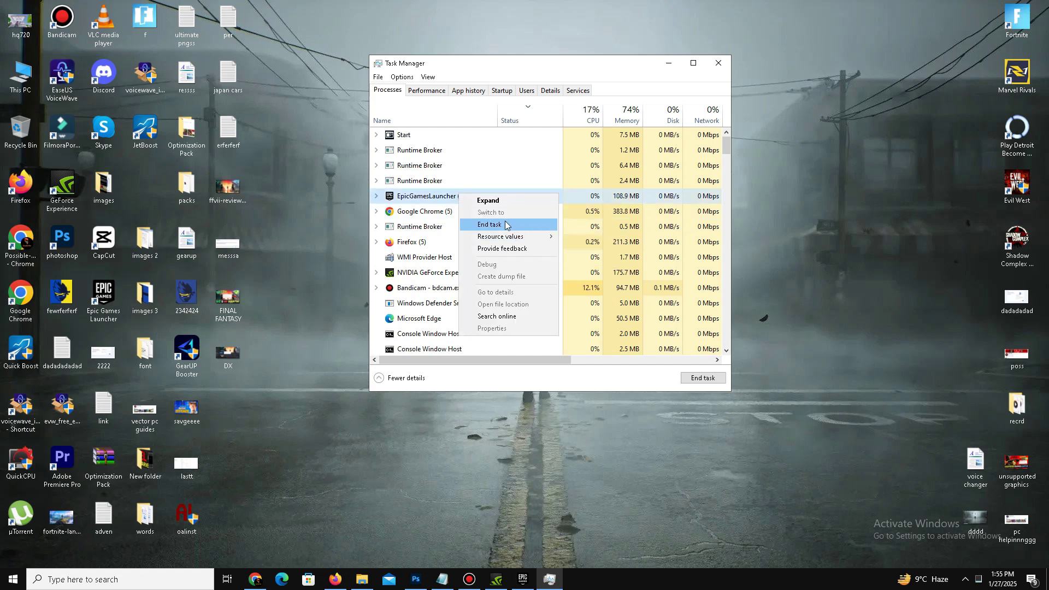
right_click(431, 212)
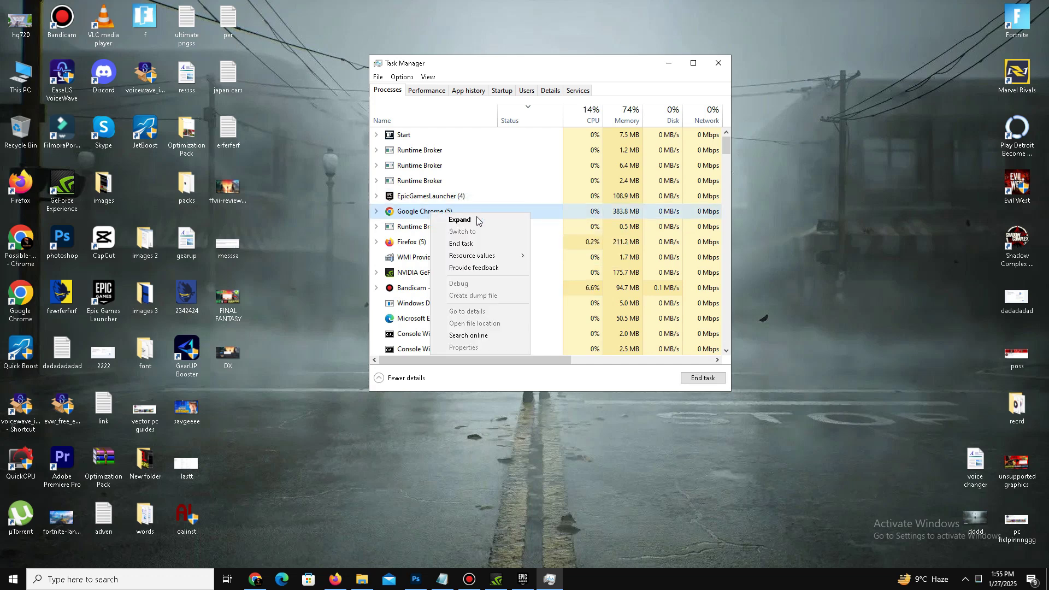
click(628, 67)
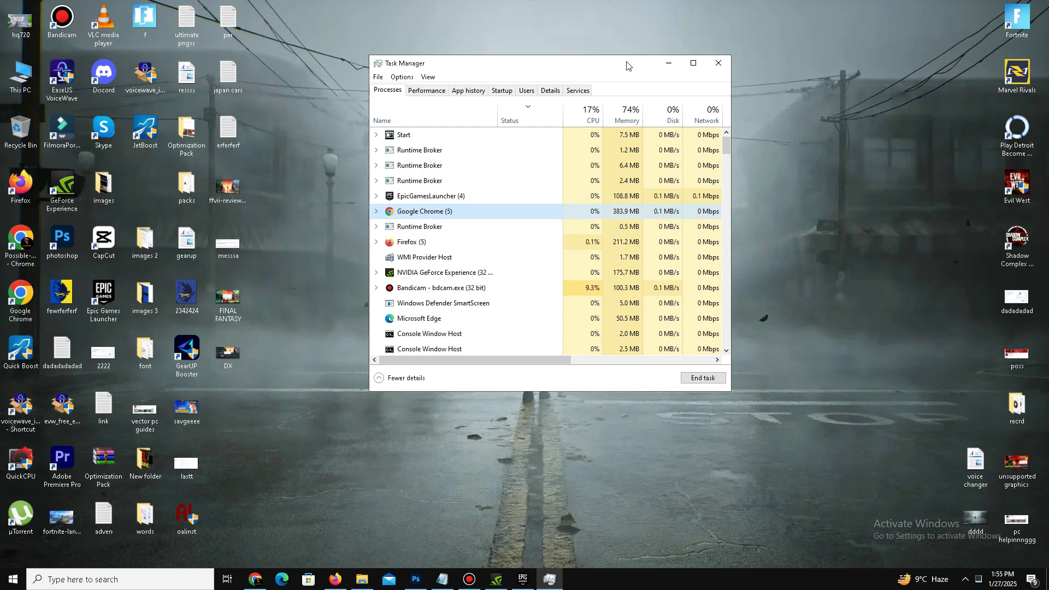
click(727, 66)
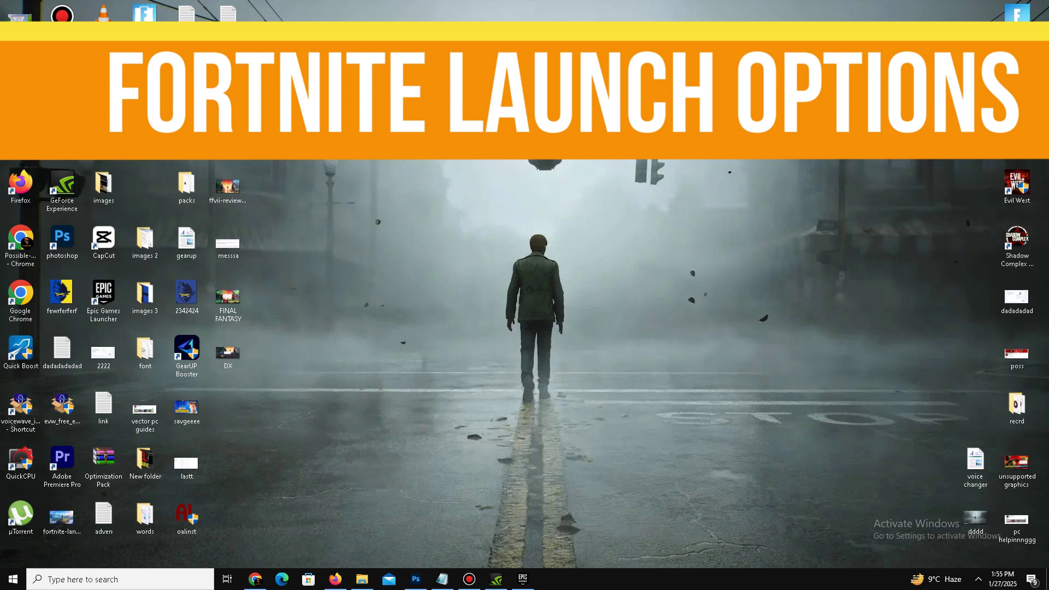
Step: Switch on Launch Options in Fortnite's Manage settings in Epic Games Launcher, then close the dialog
click(523, 579)
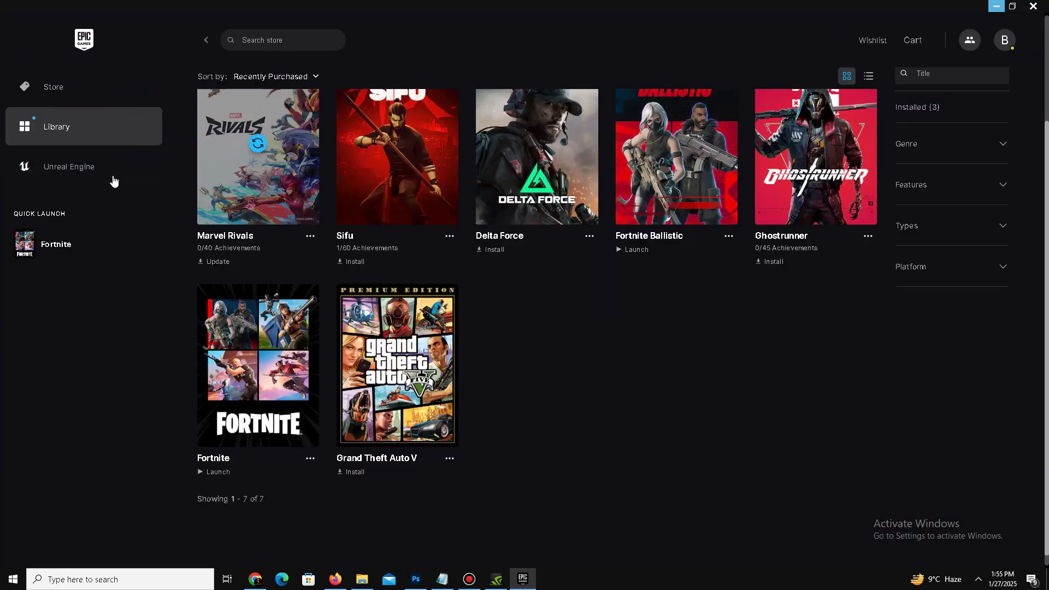
click(310, 459)
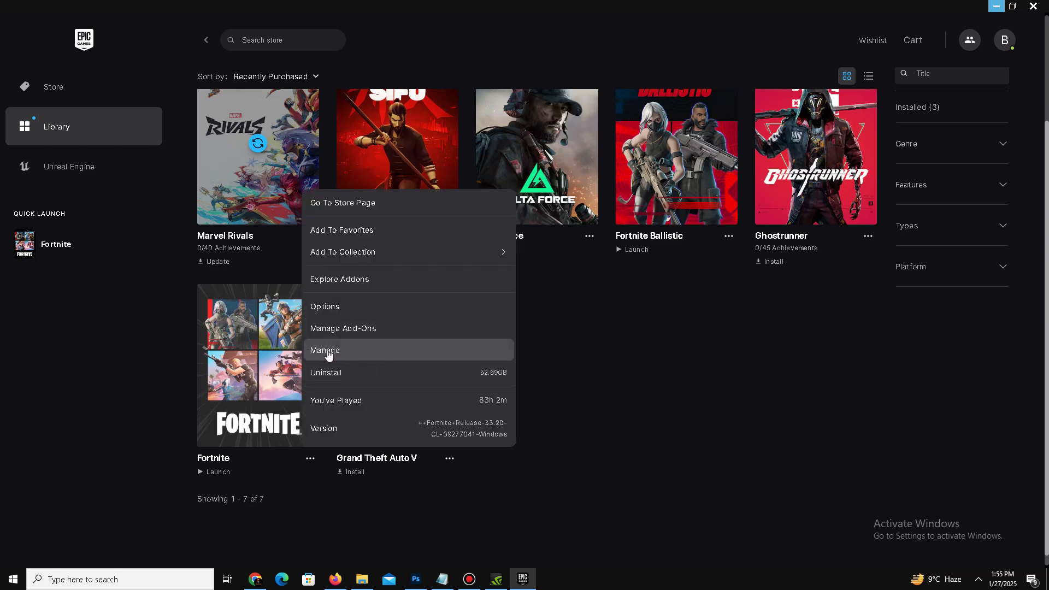
click(389, 350)
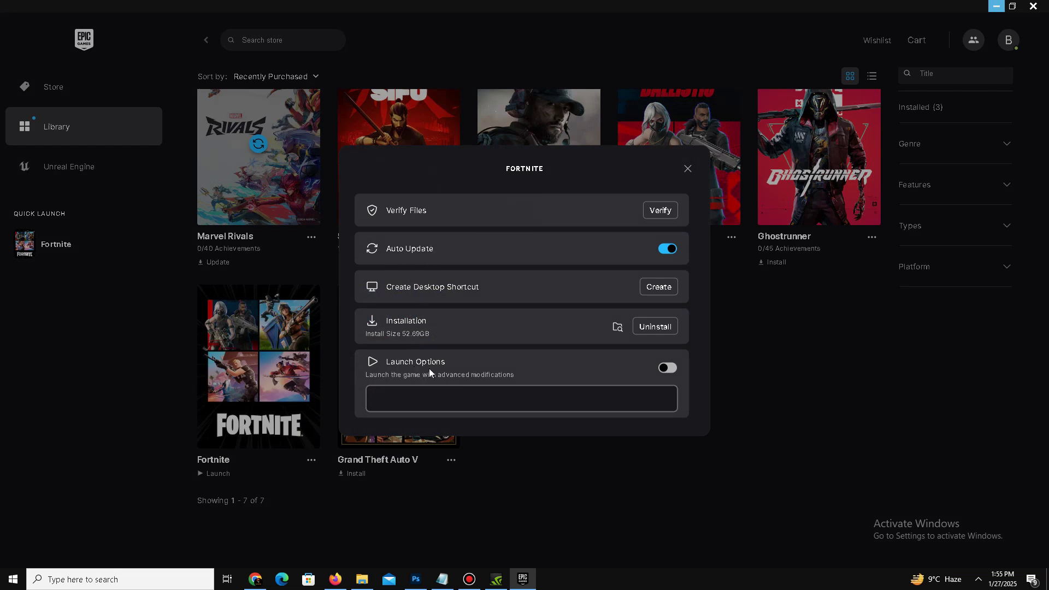
click(670, 369)
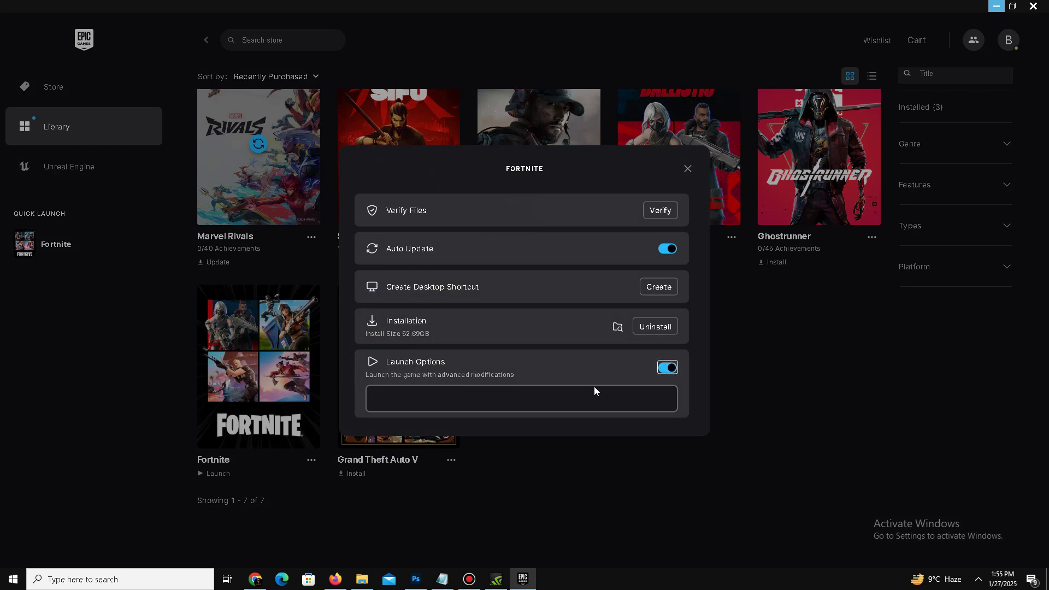
click(486, 400)
click(689, 169)
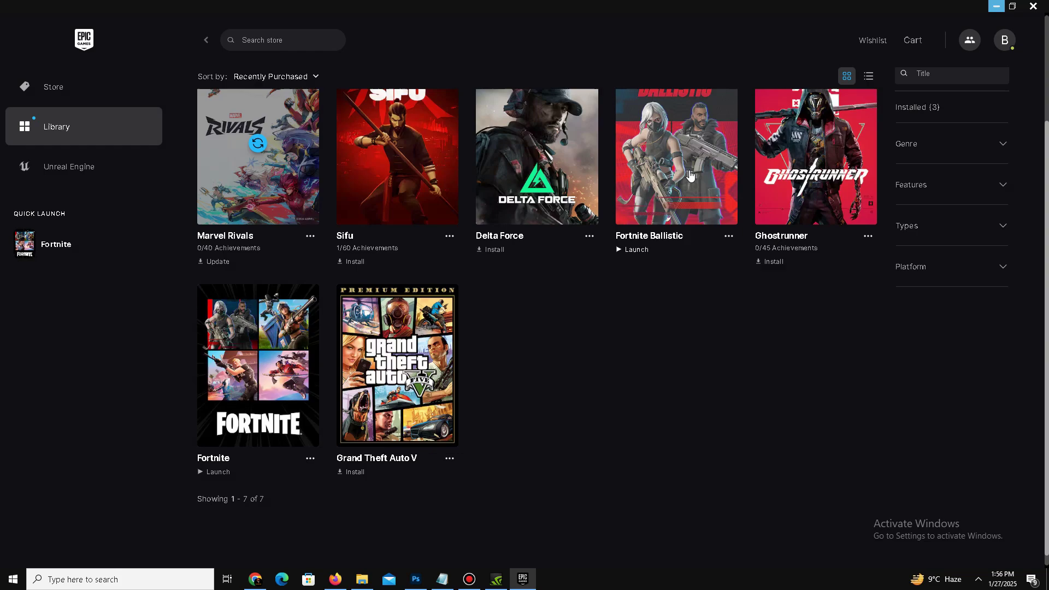
Step: Close Epic and confirm all apps are Off under Settings > Privacy > Background apps
click(1034, 6)
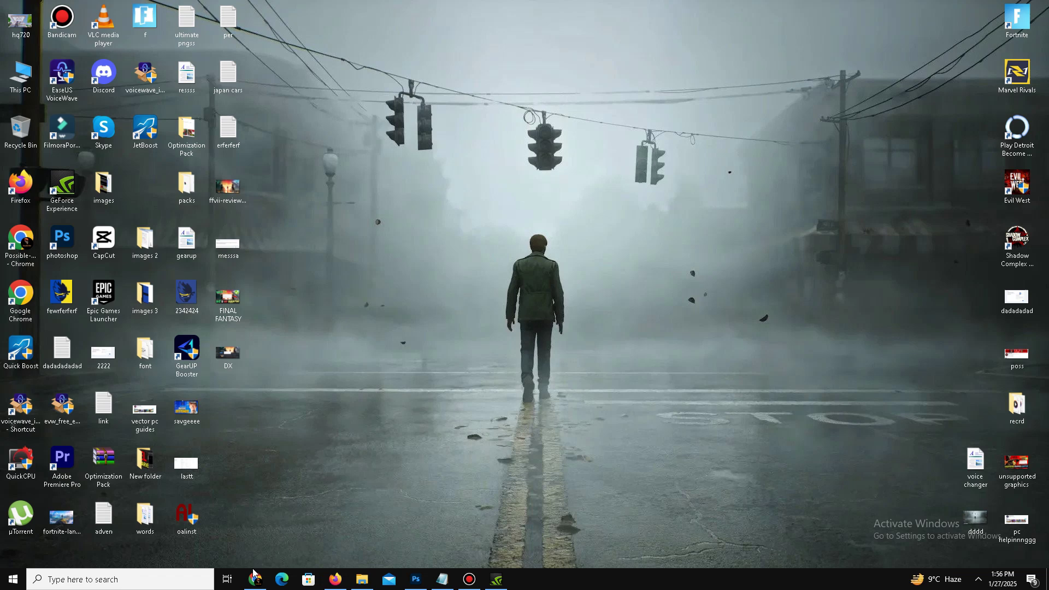
click(135, 580)
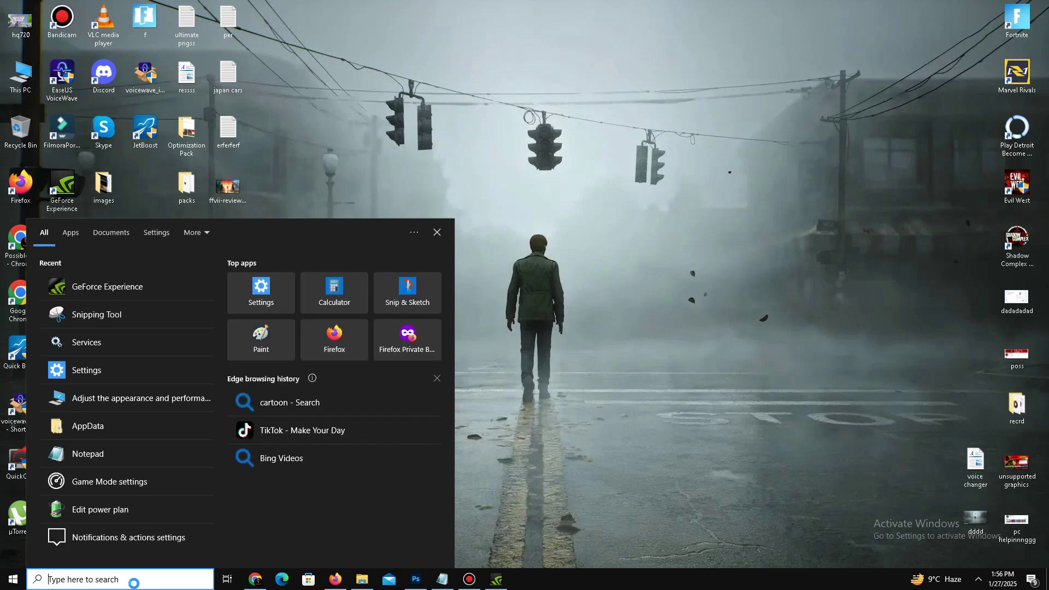
text(se)
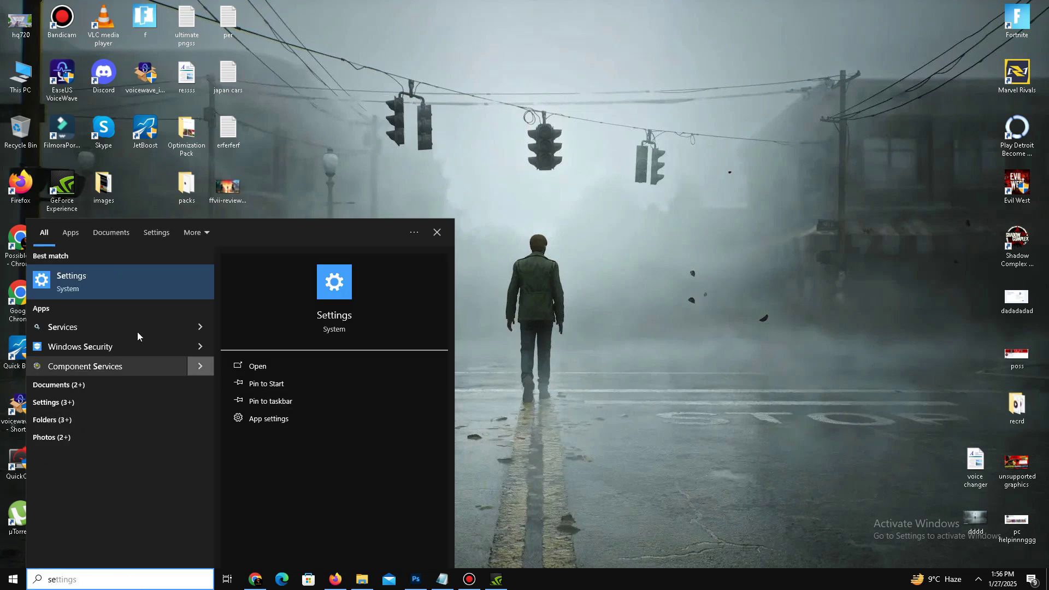
click(108, 285)
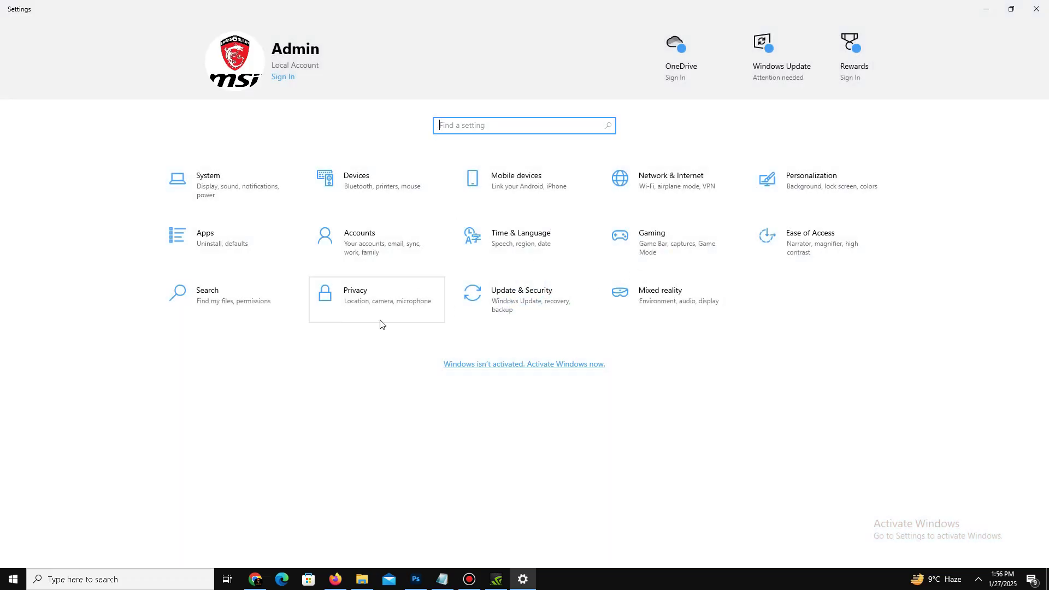
click(350, 302)
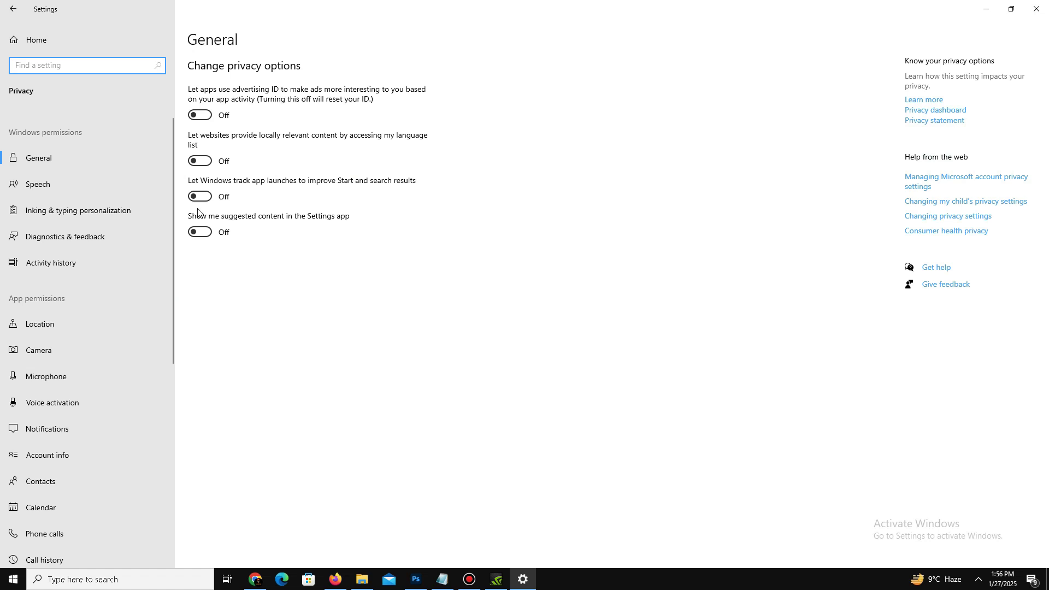
scroll(110, 403, down, 5)
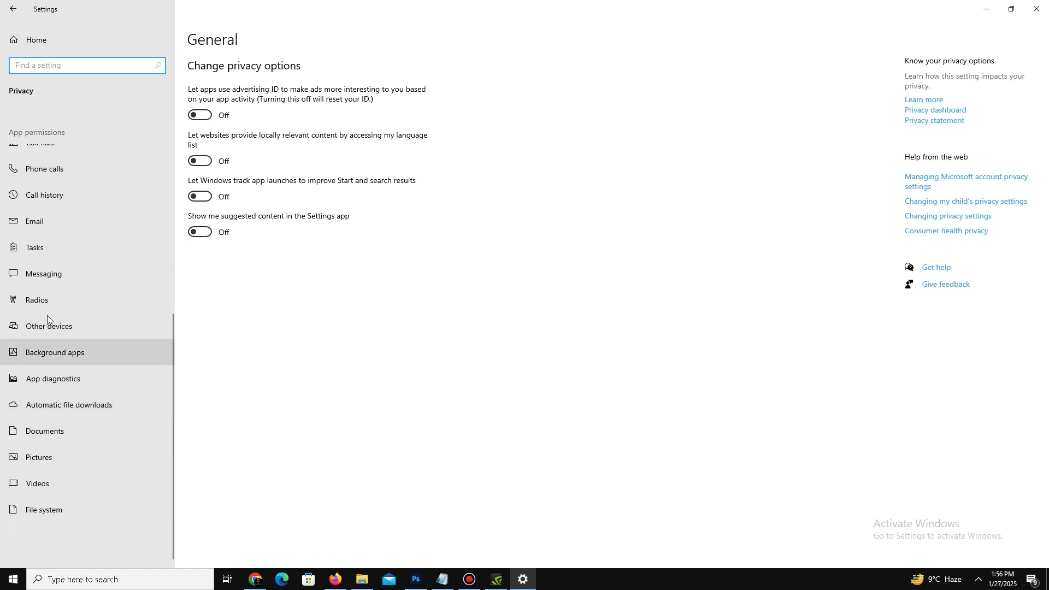
click(51, 359)
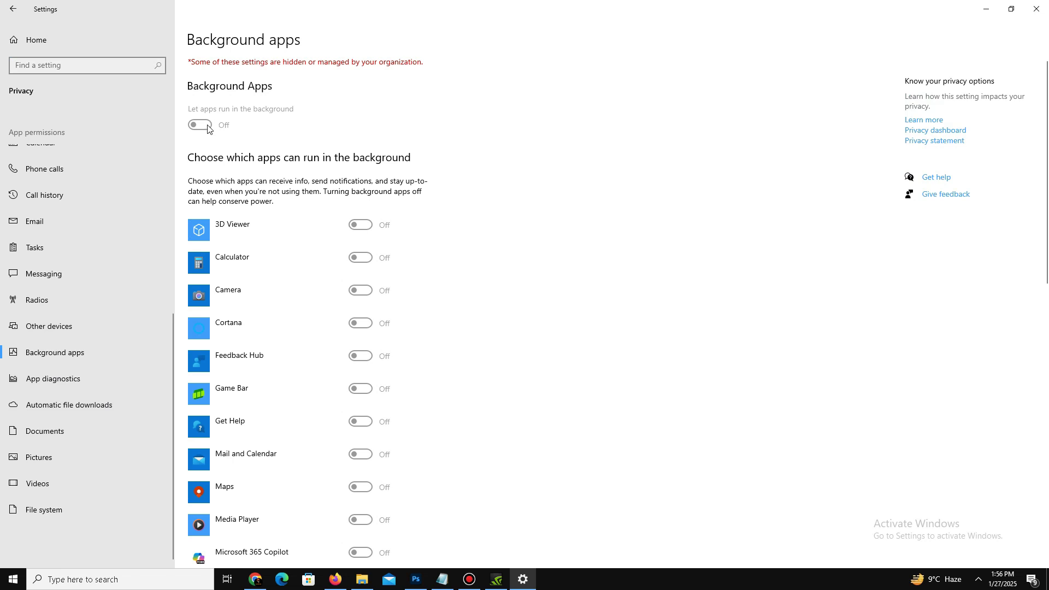
click(11, 10)
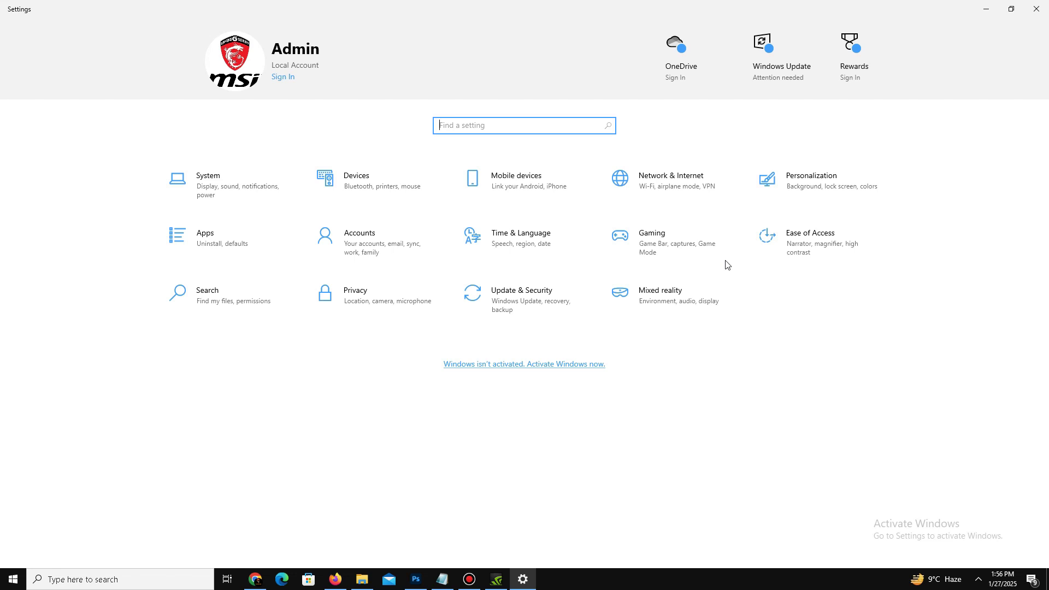
Step: Confirm Game Bar is Off and Game Mode is On, ending on the Captures page
click(668, 245)
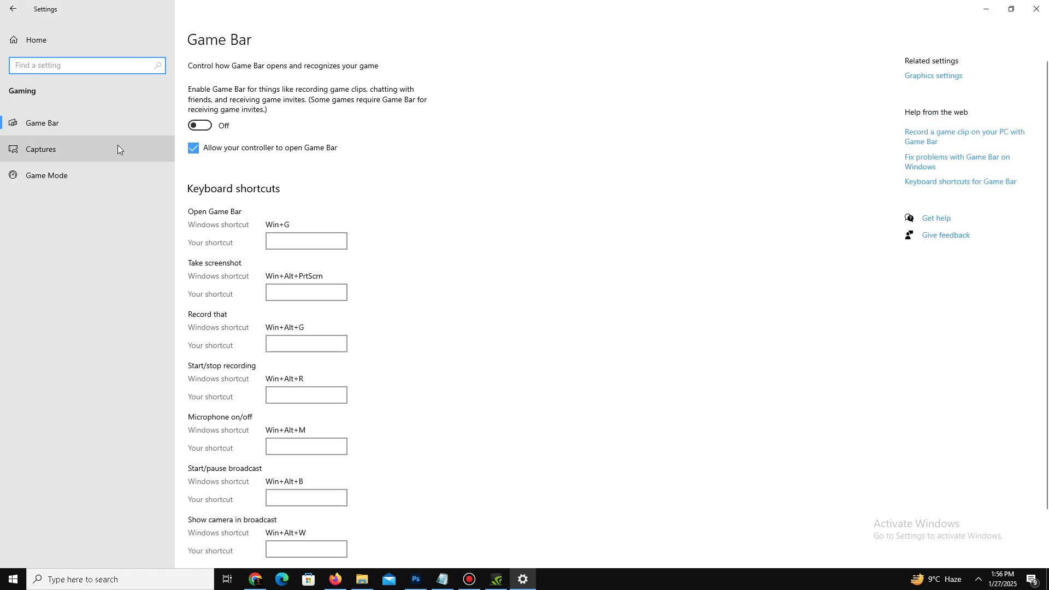
click(87, 179)
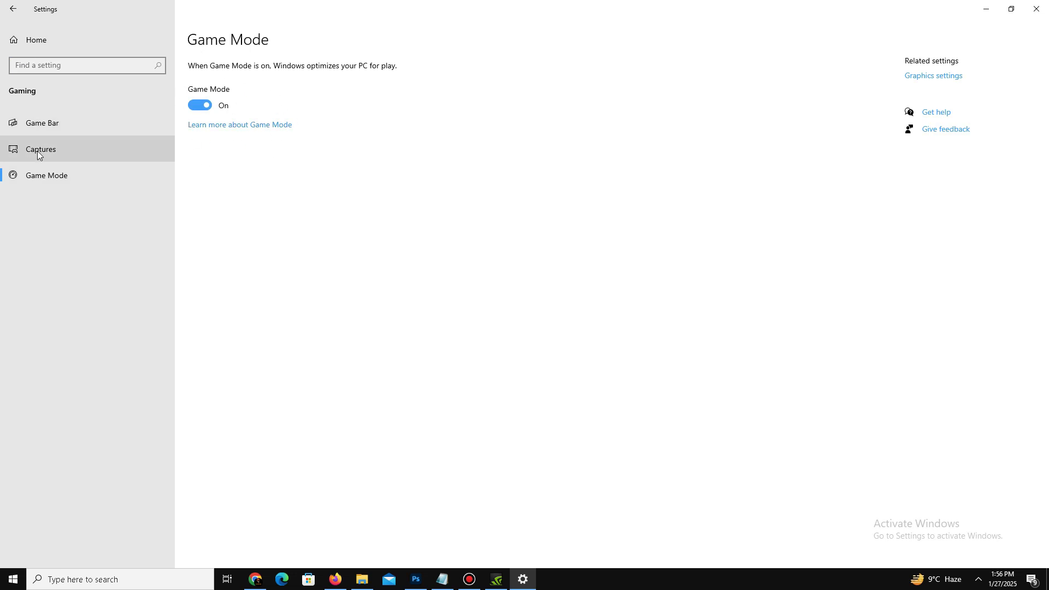
click(57, 157)
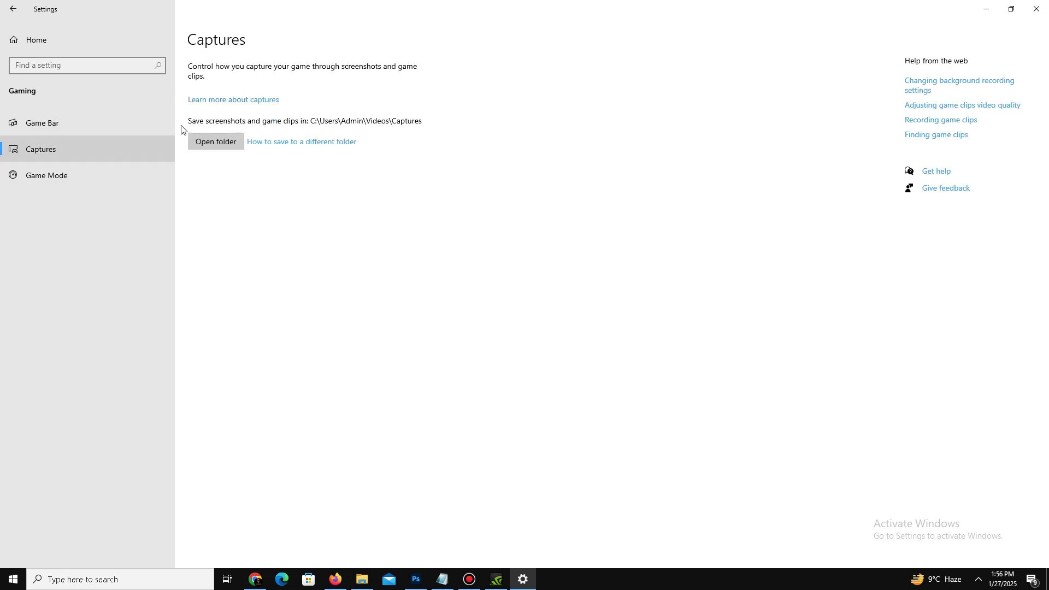